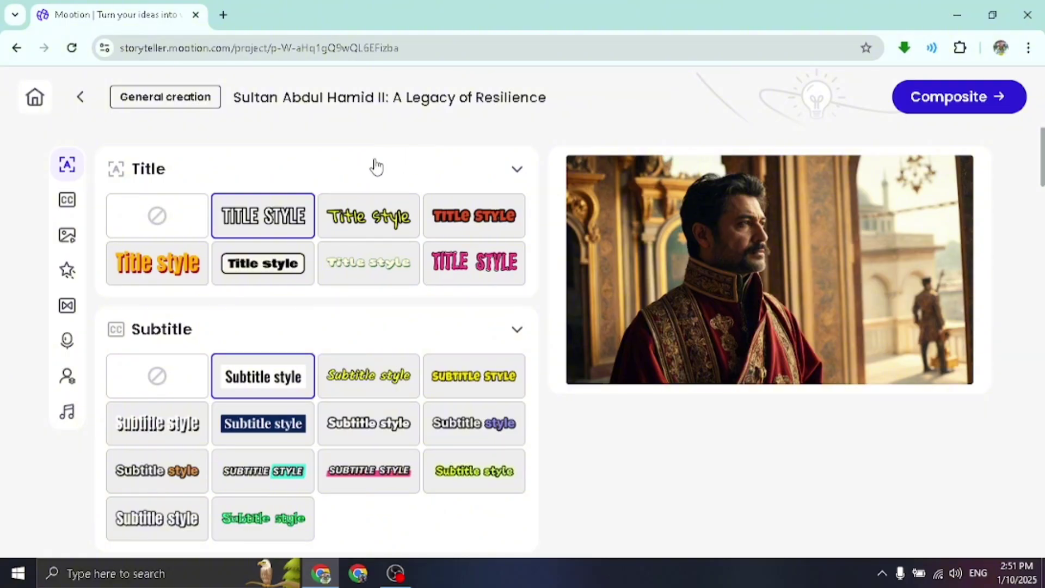
Step: Turn off both the title style and the subtitle style for the video
{"action": "scroll", "coordinate": [351, 255], "scroll_direction": "down", "scroll_amount": 5}
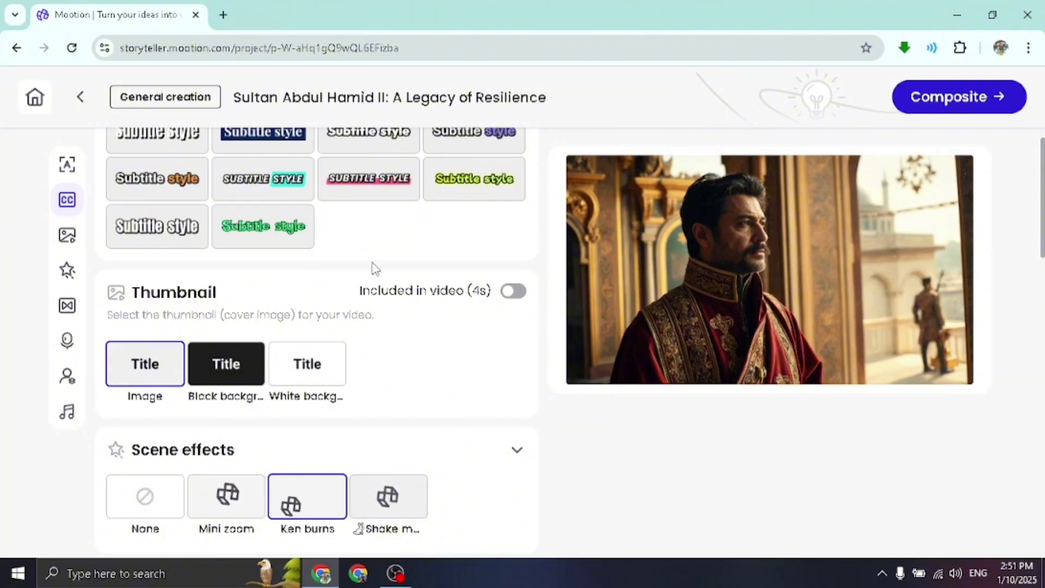
{"action": "scroll", "coordinate": [375, 268], "scroll_direction": "up", "scroll_amount": 5}
{"action": "scroll", "coordinate": [375, 268], "scroll_direction": "up", "scroll_amount": 2}
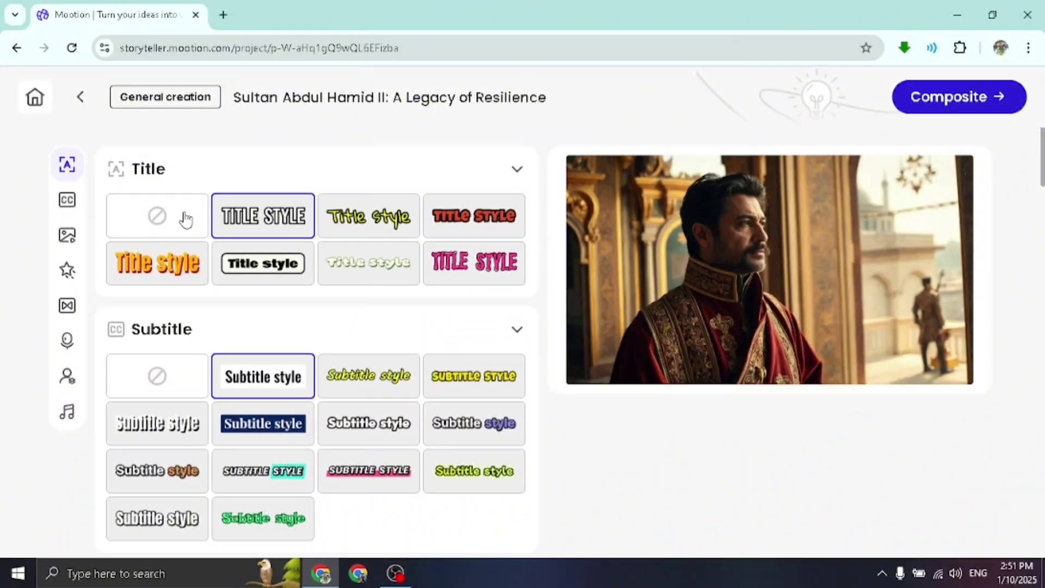
{"action": "left_click", "coordinate": [185, 220]}
{"action": "left_click", "coordinate": [169, 398]}
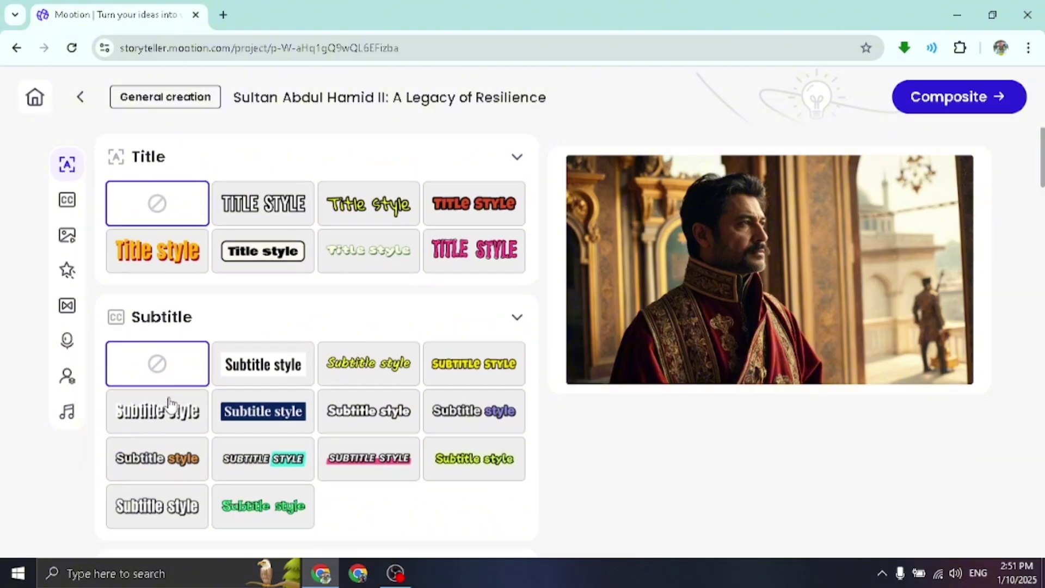
Step: Set the scene transition to Flash
{"action": "scroll", "coordinate": [170, 404], "scroll_direction": "down", "scroll_amount": 5}
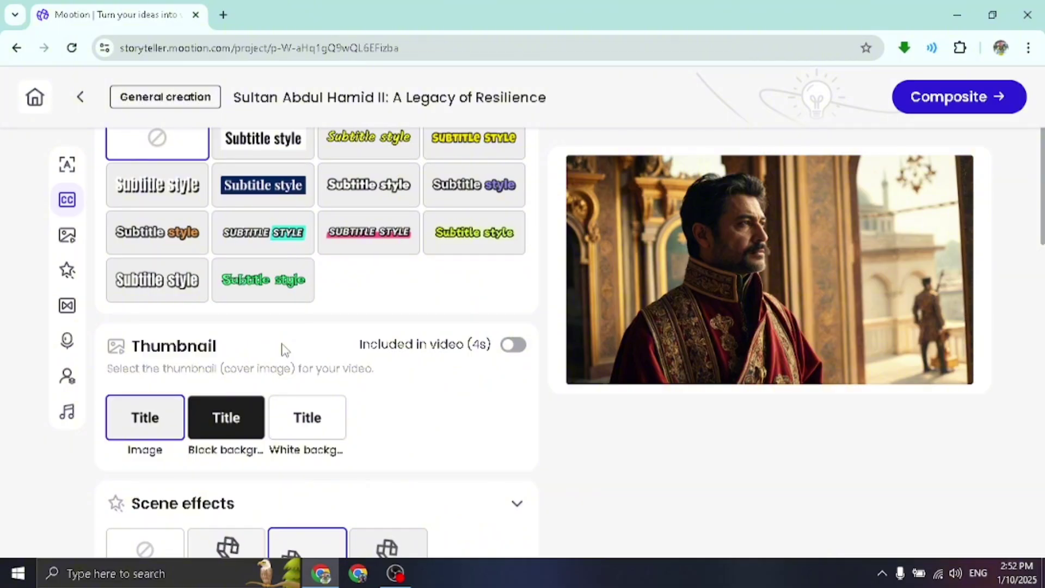
{"action": "scroll", "coordinate": [401, 392], "scroll_direction": "down", "scroll_amount": 4}
{"action": "scroll", "coordinate": [401, 392], "scroll_direction": "down", "scroll_amount": 2}
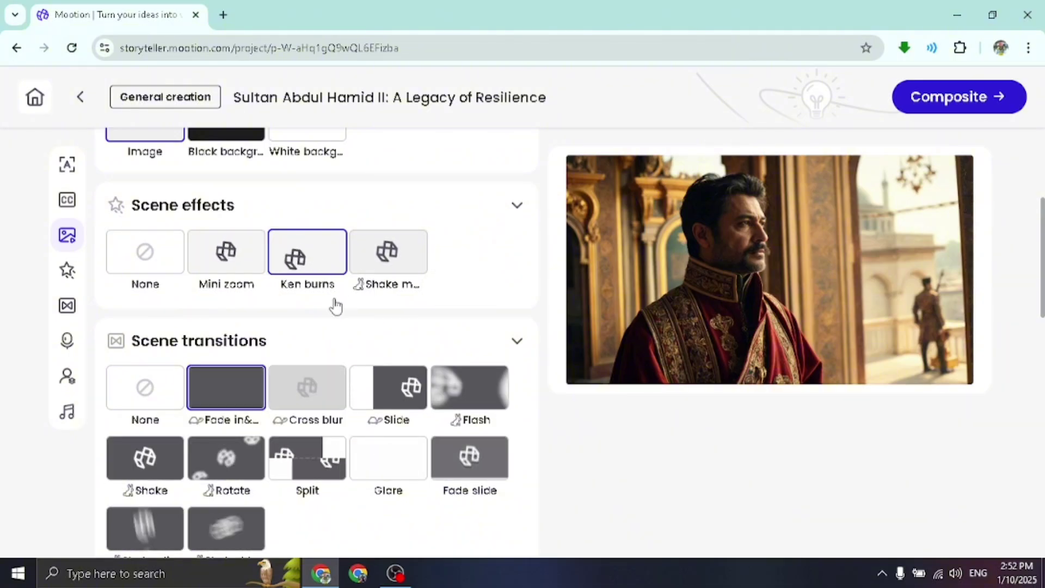
{"action": "scroll", "coordinate": [343, 333], "scroll_direction": "down", "scroll_amount": 2}
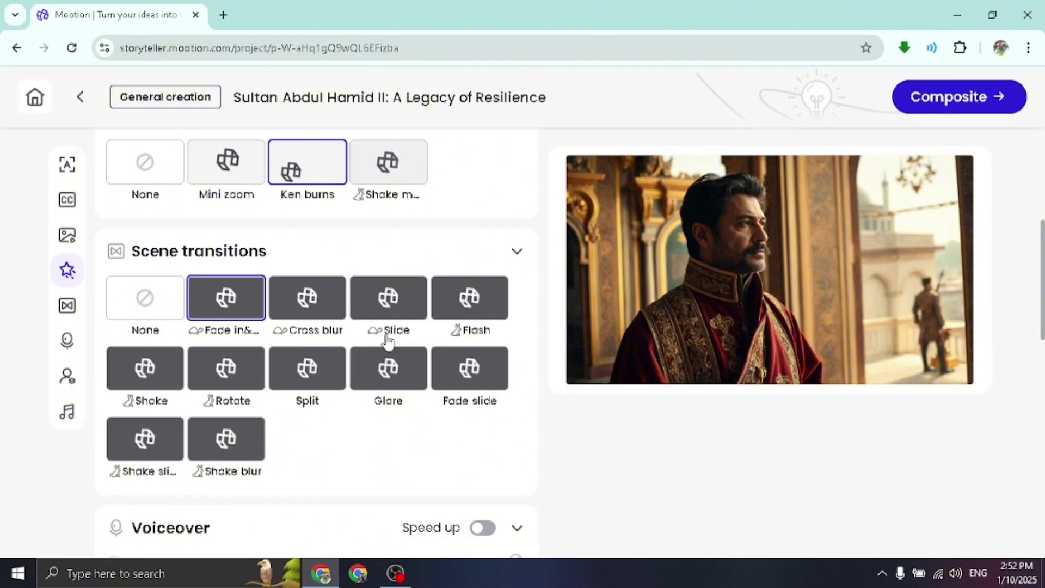
{"action": "left_click", "coordinate": [463, 302]}
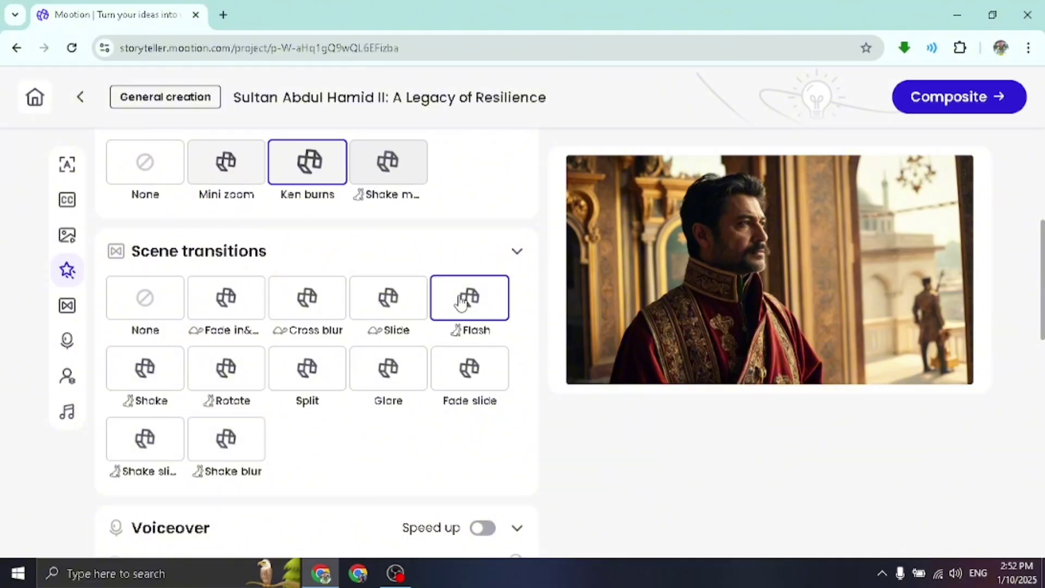
Step: Set both the voiceover and the AI music to None
{"action": "scroll", "coordinate": [517, 397], "scroll_direction": "down", "scroll_amount": 2}
{"action": "scroll", "coordinate": [519, 396], "scroll_direction": "down", "scroll_amount": 3}
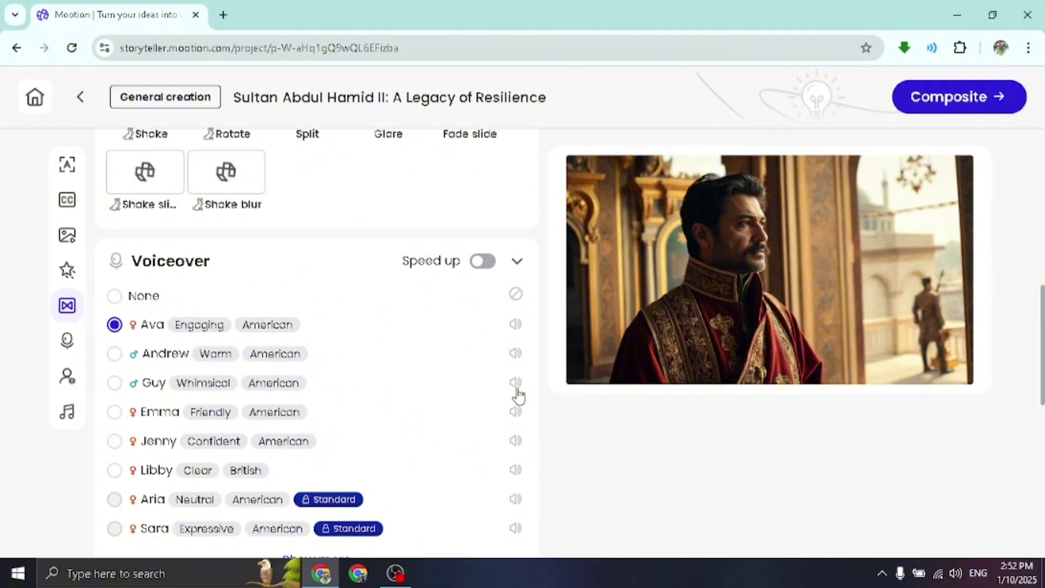
{"action": "left_click", "coordinate": [115, 296]}
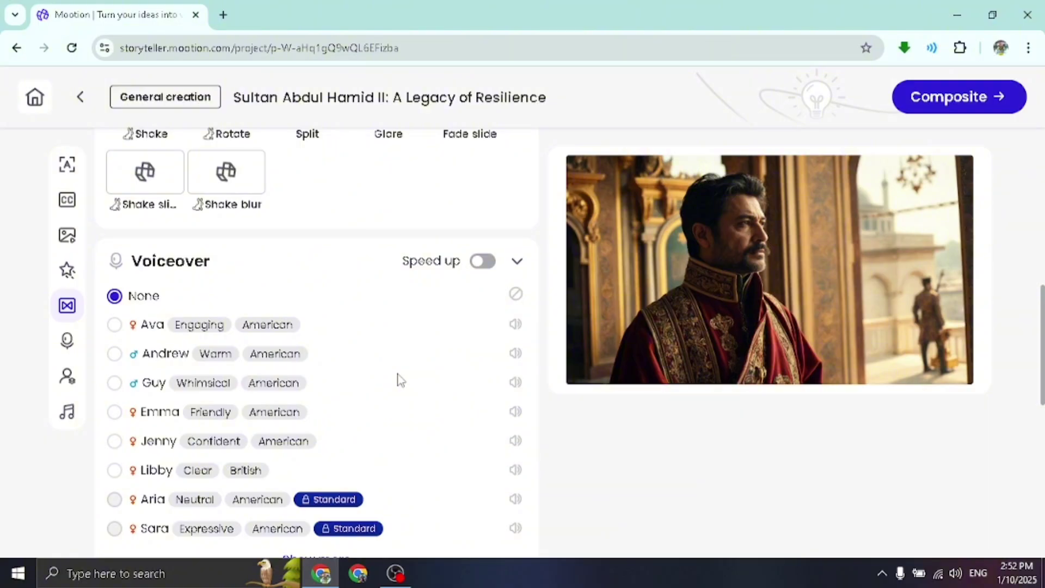
{"action": "scroll", "coordinate": [399, 379], "scroll_direction": "down", "scroll_amount": 5}
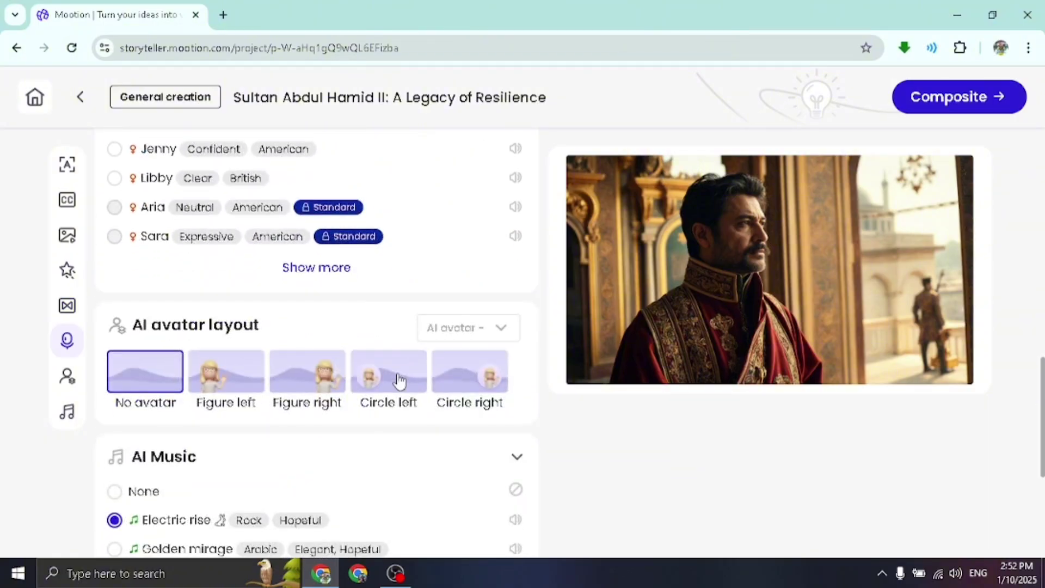
{"action": "scroll", "coordinate": [399, 379], "scroll_direction": "down", "scroll_amount": 5}
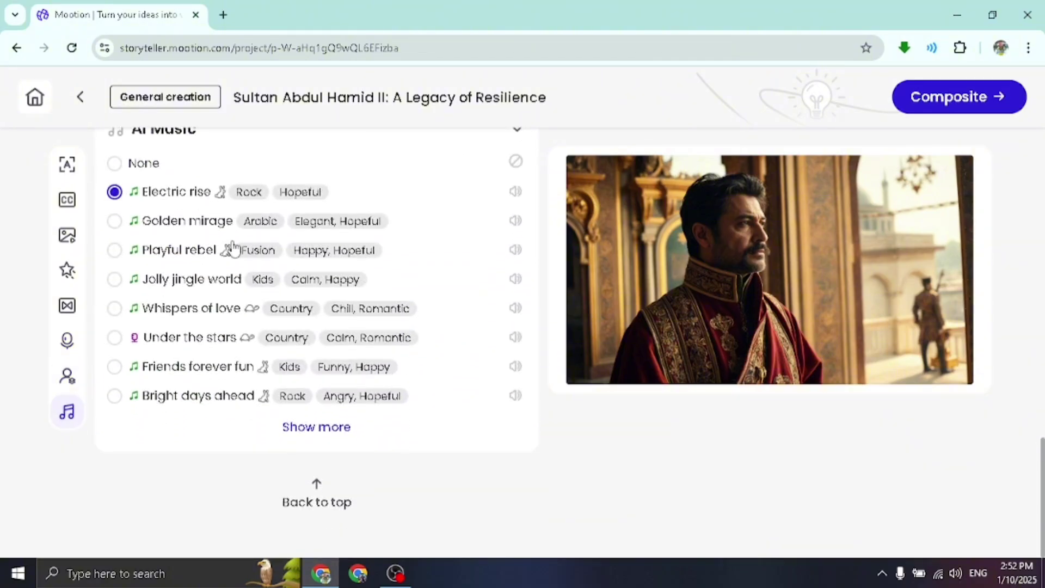
{"action": "left_click", "coordinate": [115, 164]}
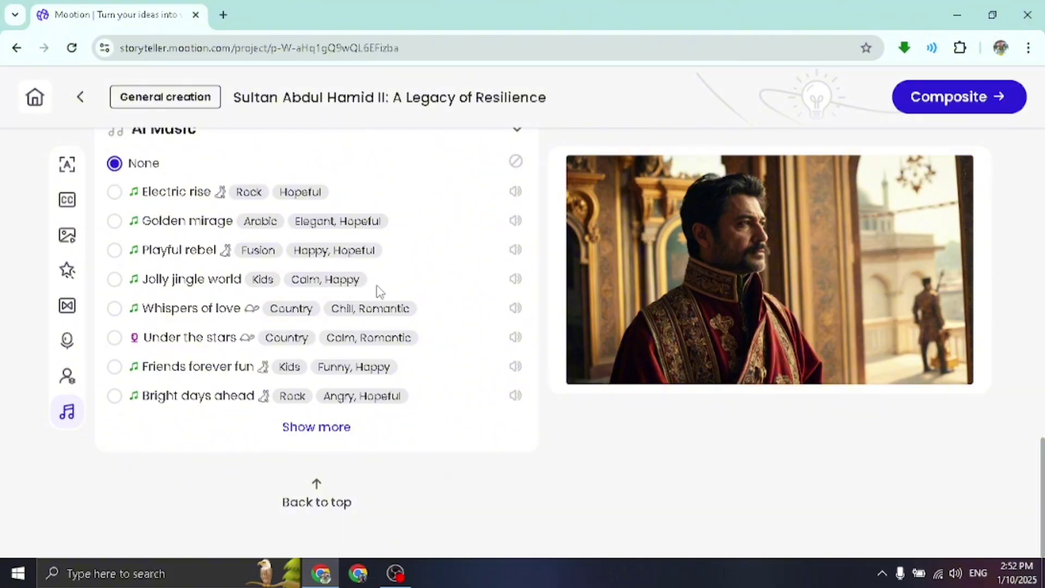
Step: Composite the video with the chosen settings
{"action": "scroll", "coordinate": [430, 303], "scroll_direction": "up", "scroll_amount": 10}
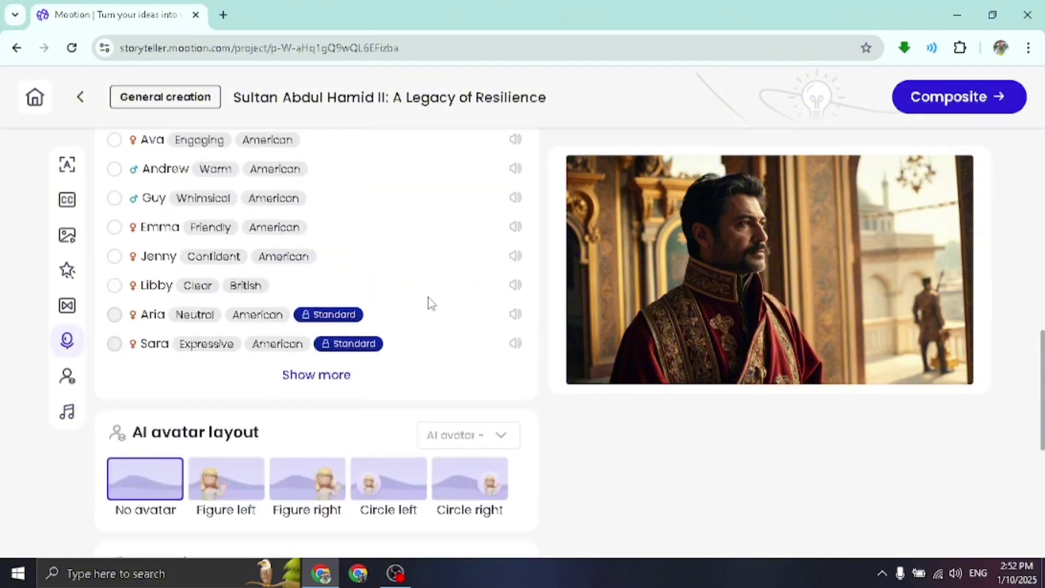
{"action": "scroll", "coordinate": [430, 303], "scroll_direction": "up", "scroll_amount": 5}
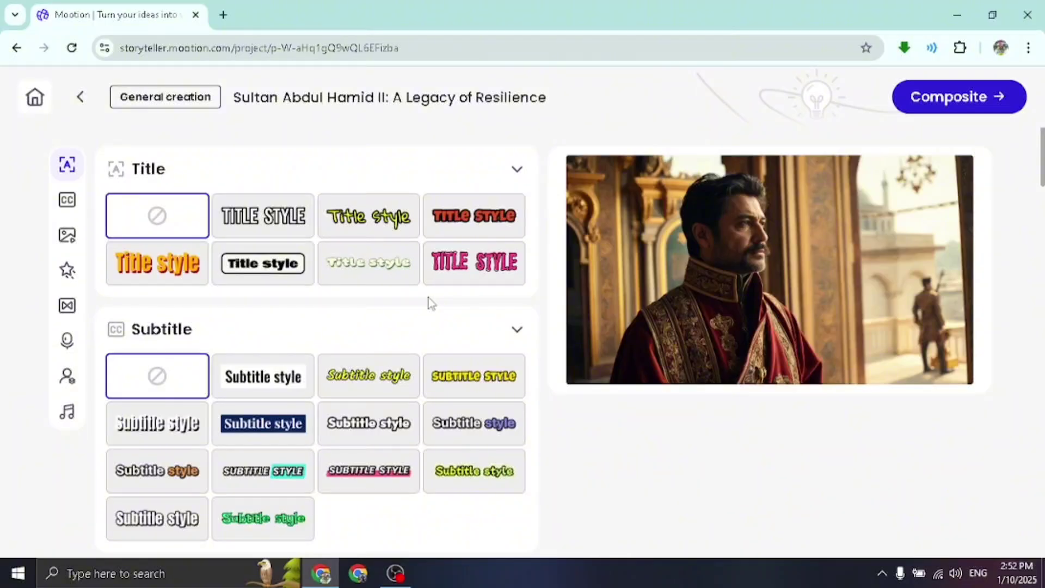
{"action": "left_click", "coordinate": [931, 103]}
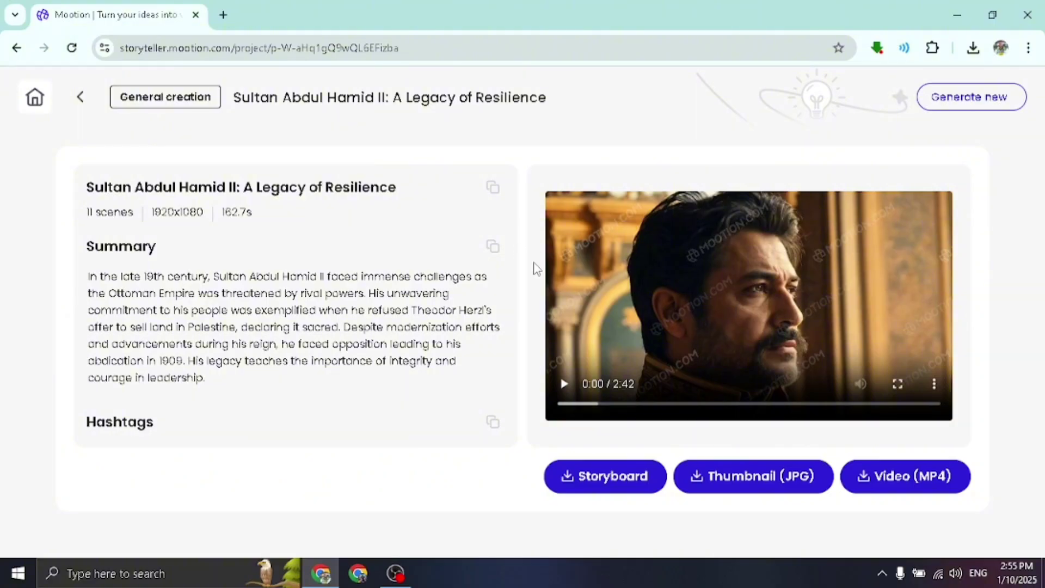
Step: Download the storyboard archive, show it in the Downloads folder and extract it there
{"action": "left_click", "coordinate": [609, 479]}
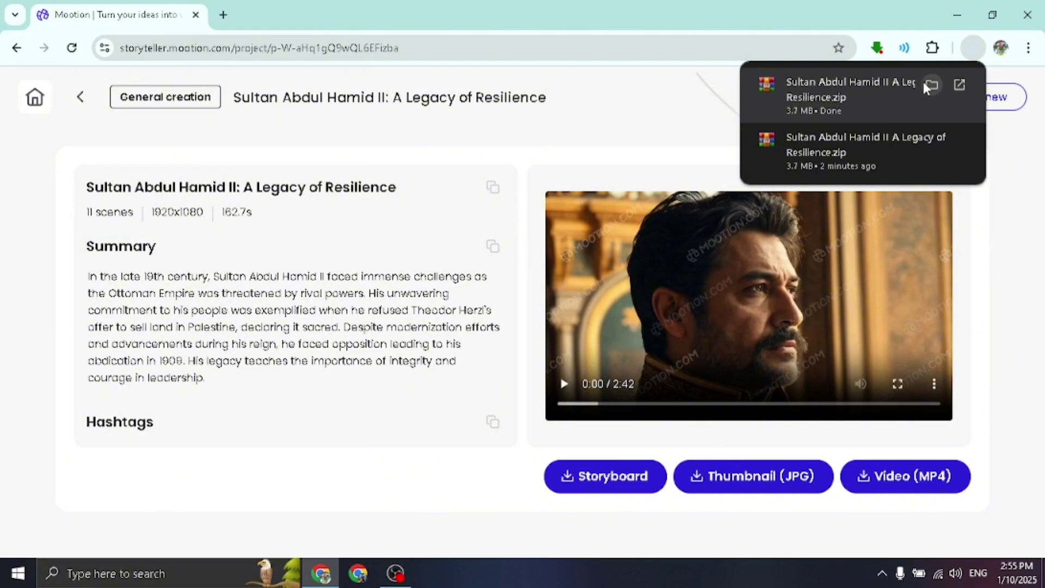
{"action": "left_click", "coordinate": [931, 86]}
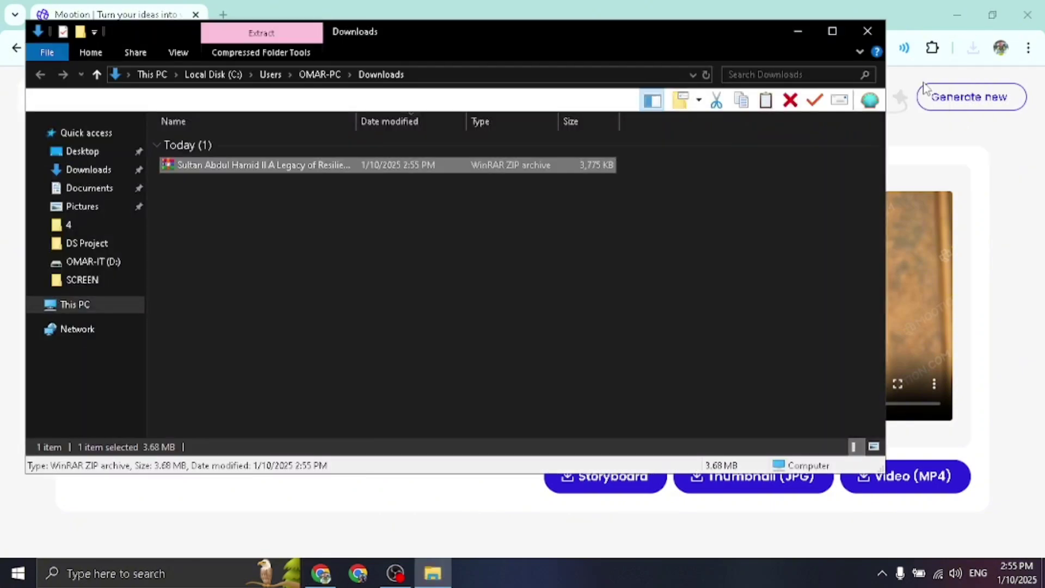
{"action": "right_click", "coordinate": [209, 167]}
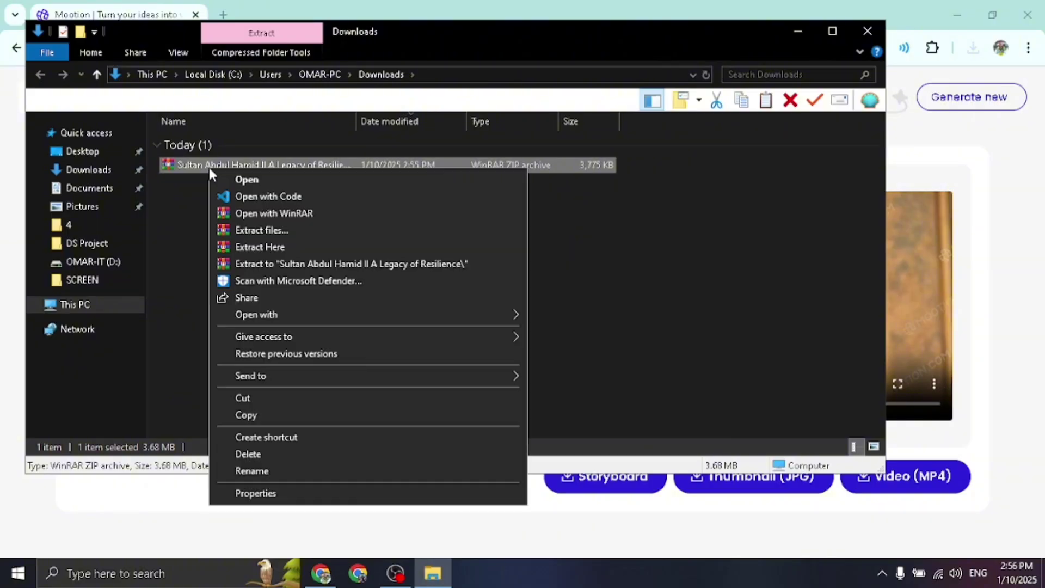
{"action": "left_click", "coordinate": [276, 253]}
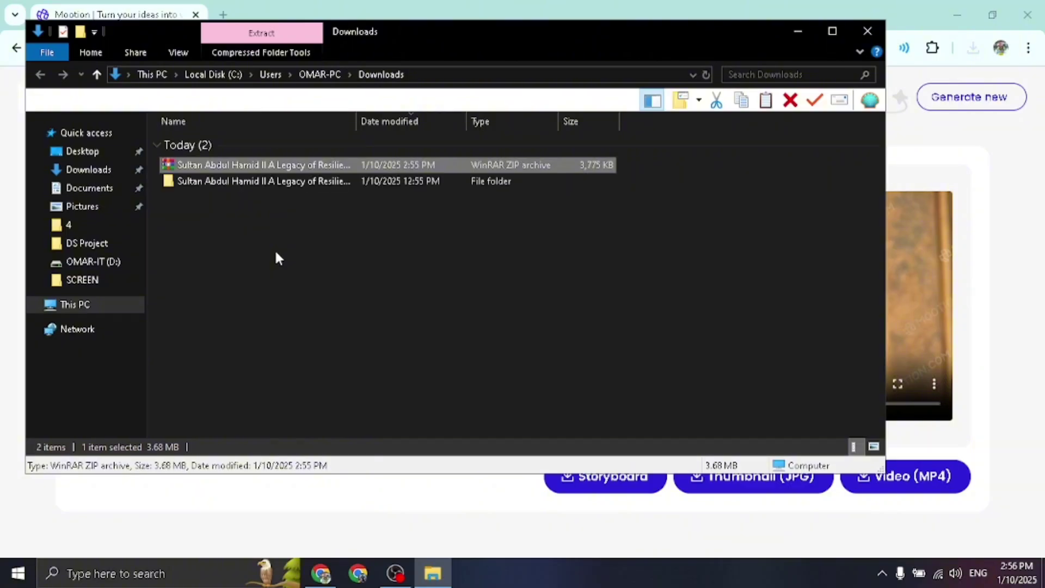
Step: Open the extracted storyboard folder and look through its scene images starting from Scene 1.jpg, closing the viewer when done
{"action": "double_click", "coordinate": [256, 183]}
{"action": "double_click", "coordinate": [204, 179]}
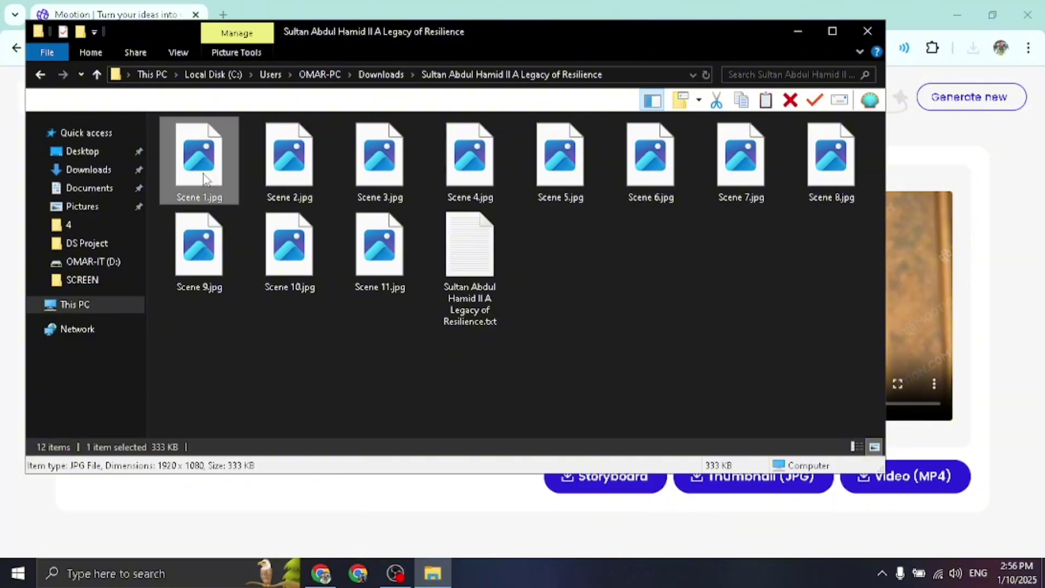
{"action": "key", "text": "Right"}
{"action": "key", "text": "Right"}
{"action": "key", "text": "Right"}
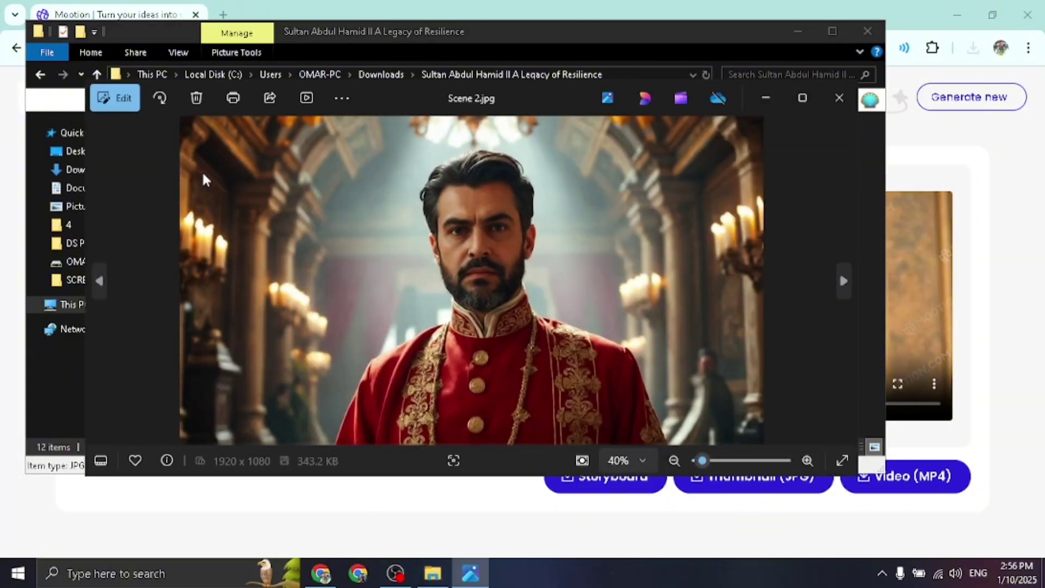
{"action": "key", "text": "Right"}
{"action": "key", "text": "Right"}
{"action": "key", "text": "Right"}
{"action": "key", "text": "Right"}
{"action": "key", "text": "Right"}
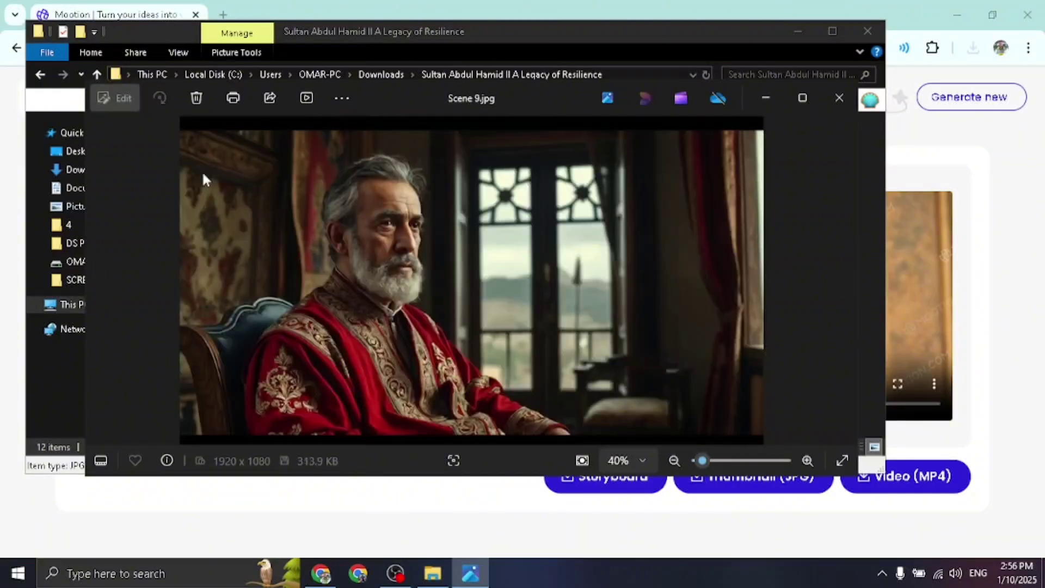
{"action": "left_click", "coordinate": [839, 98]}
Step: Open the storyboard's text file and bring its [Script] section into view
{"action": "double_click", "coordinate": [438, 294]}
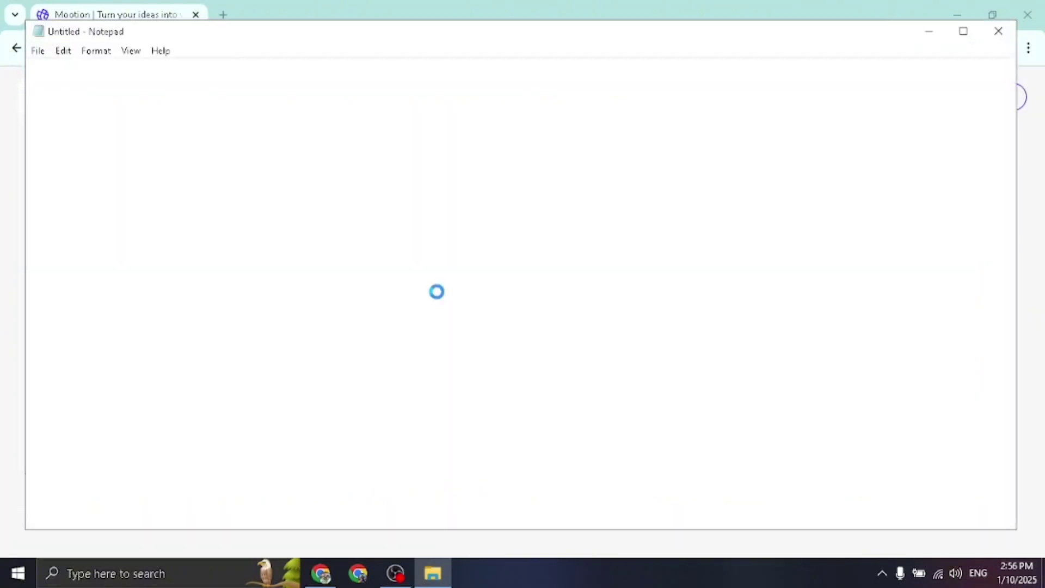
{"action": "scroll", "coordinate": [438, 294], "scroll_direction": "down", "scroll_amount": 3}
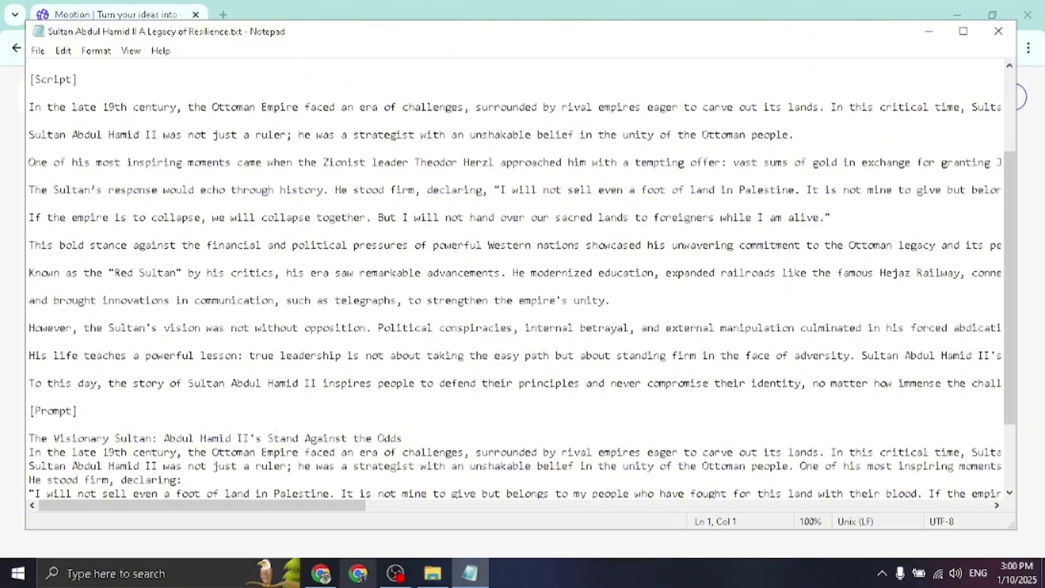
Step: Switch to the other Chrome window and open ChatGPT
{"action": "left_click", "coordinate": [358, 574]}
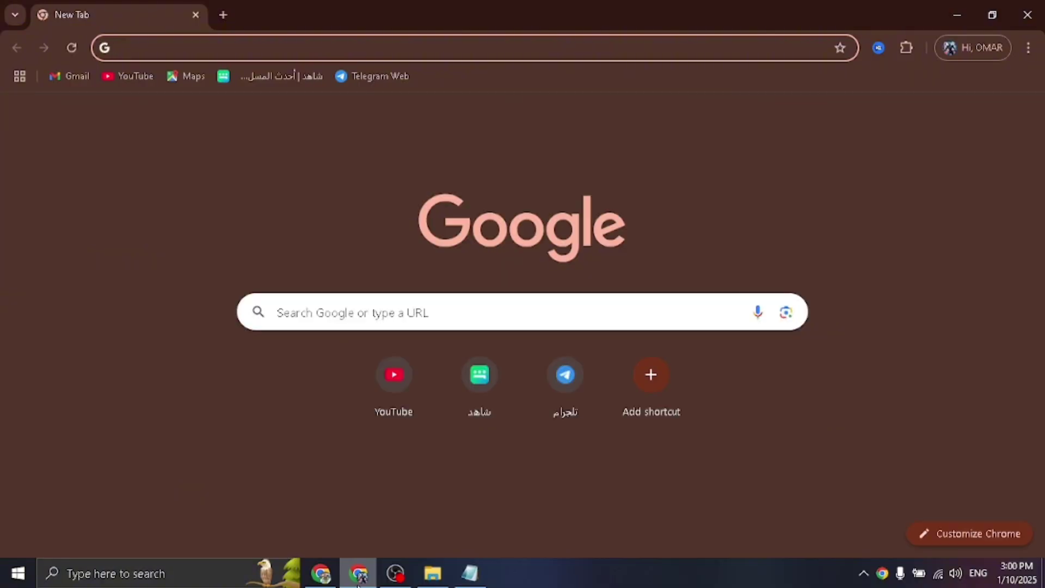
{"action": "type", "text": "ch"}
{"action": "key", "text": "Return"}
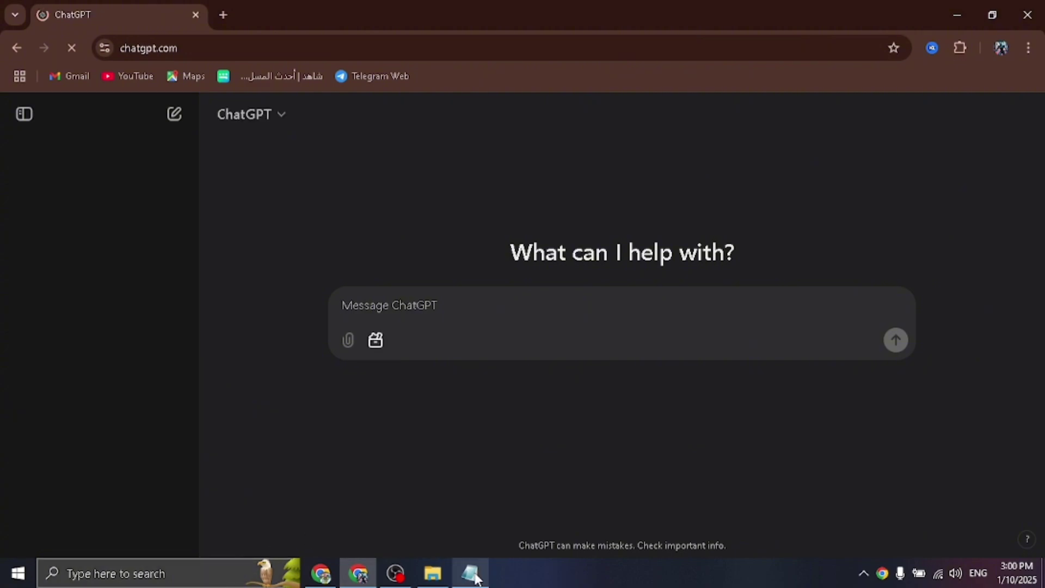
Step: Copy all the paragraphs under [Script] from the Notepad file into the ChatGPT message
{"action": "left_click", "coordinate": [472, 571]}
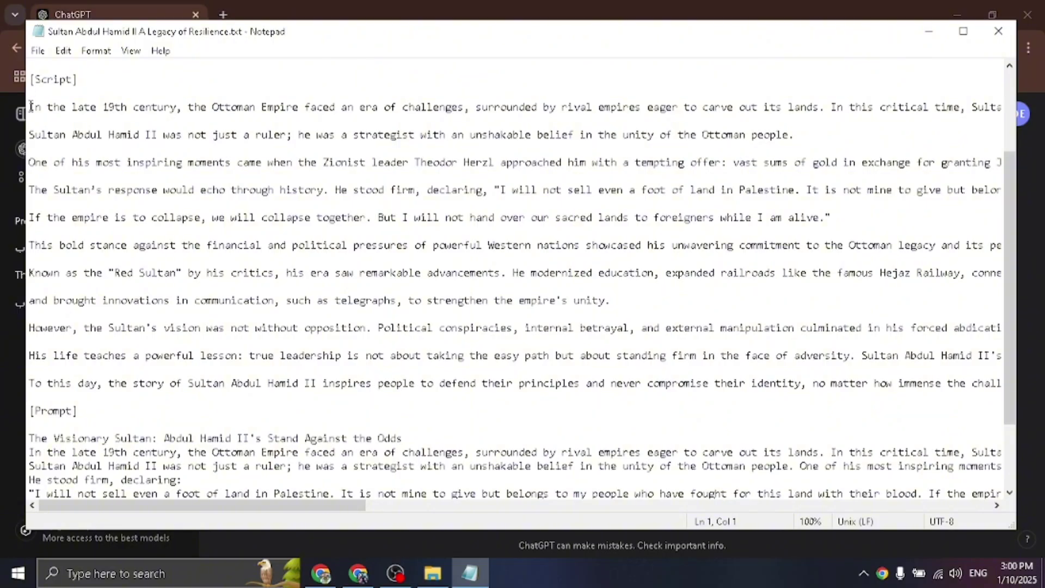
{"action": "left_click_drag", "start_coordinate": [30, 106], "coordinate": [37, 394]}
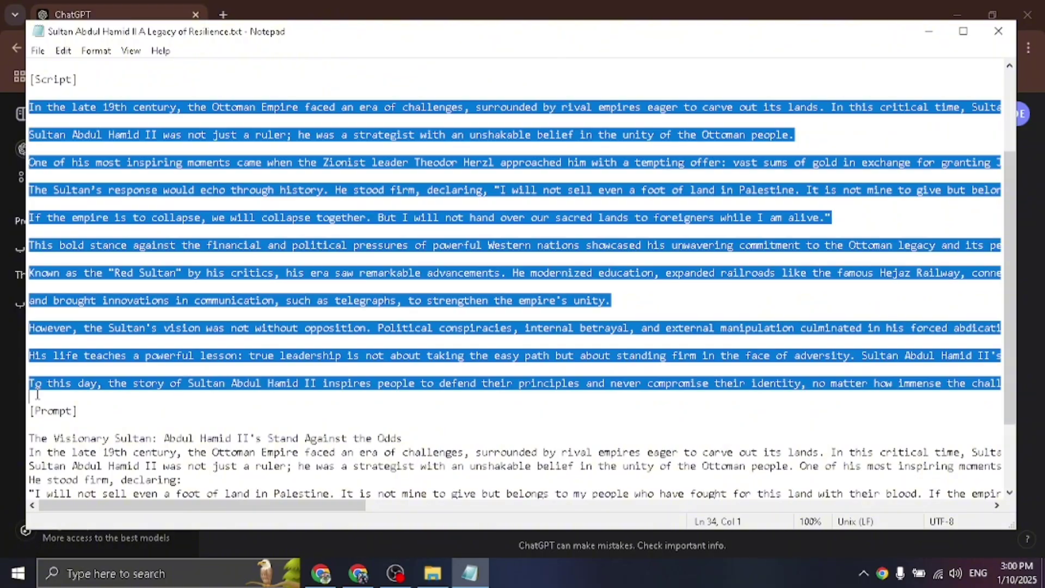
{"action": "key", "text": "alt+Tab"}
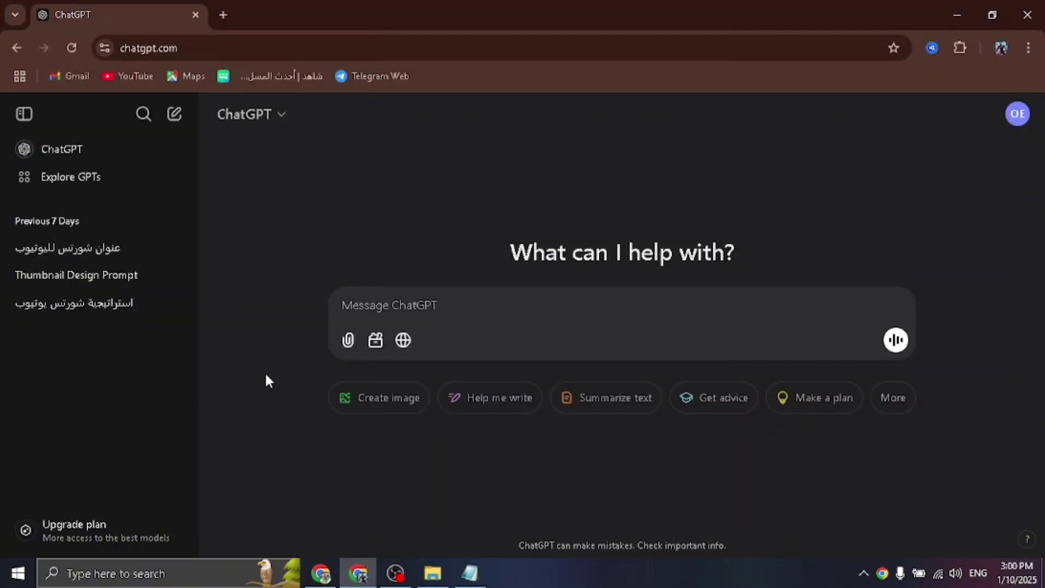
{"action": "key", "text": "ctrl+v"}
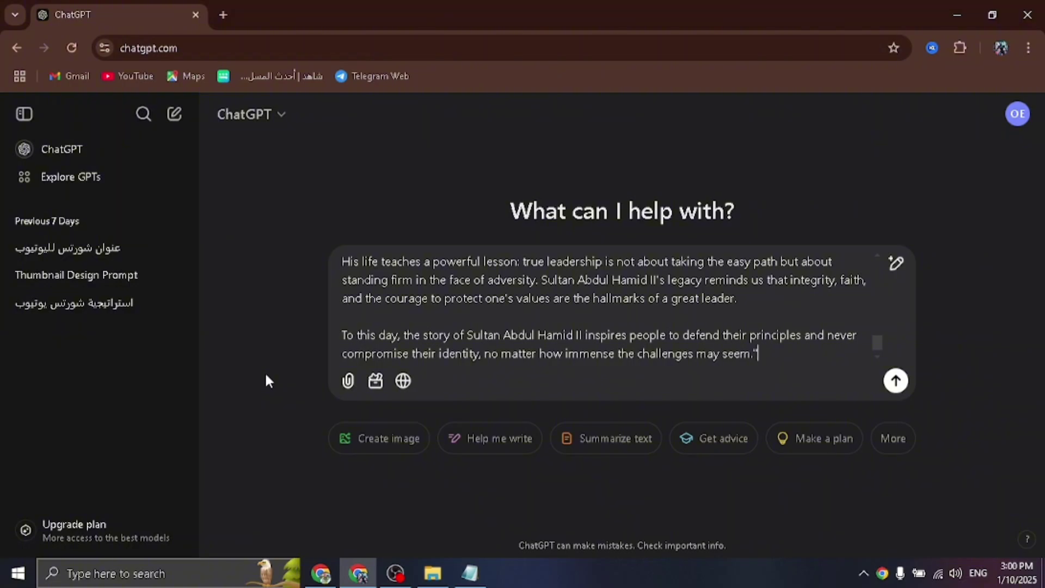
Step: Add the Arabic instruction "ترجمه الي اللغة العربية بطريقة احترافية" on a new line below the pasted script
{"action": "key", "text": "alt+shift"}
{"action": "key", "text": "shift+Return"}
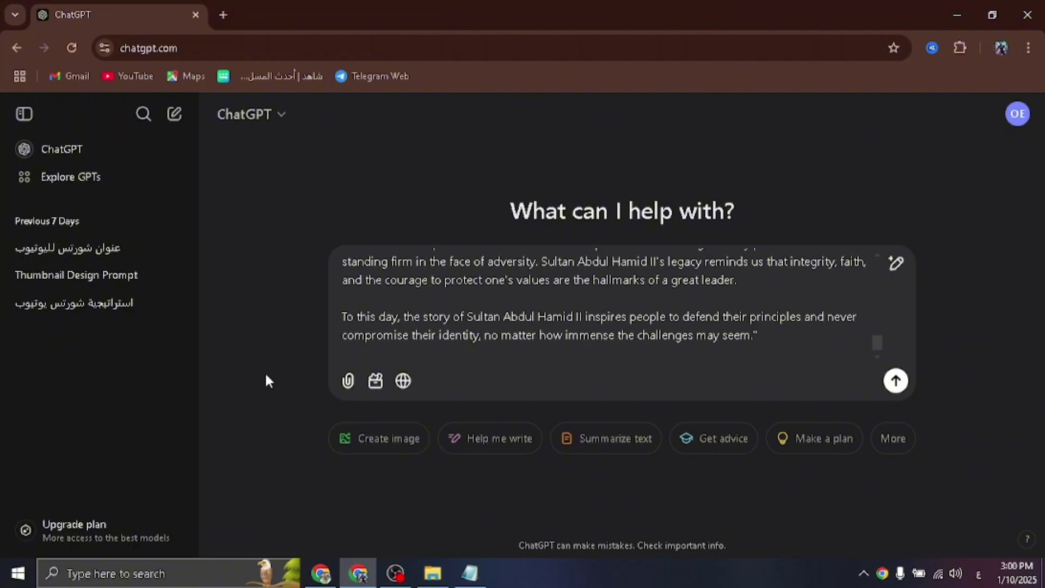
{"action": "type", "text": "أترجمه الي اللغة العرب"}
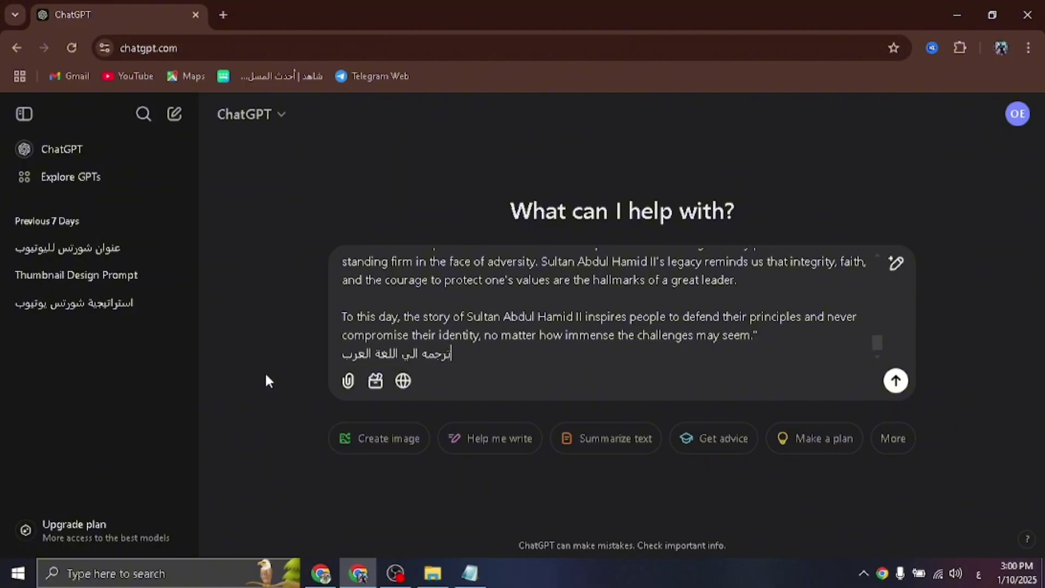
{"action": "type", "text": "ية بطر"}
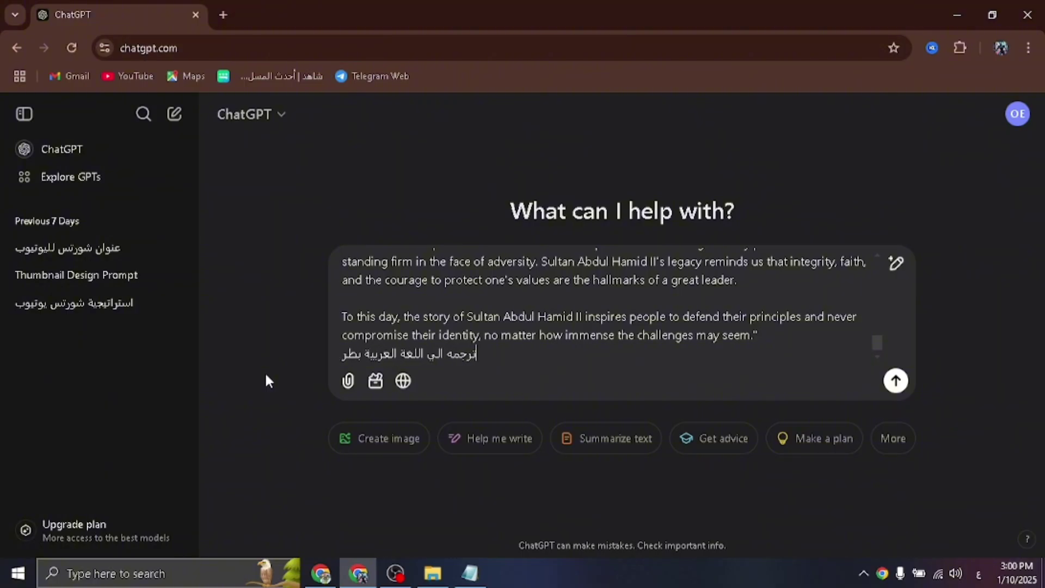
{"action": "type", "text": "يقة ا"}
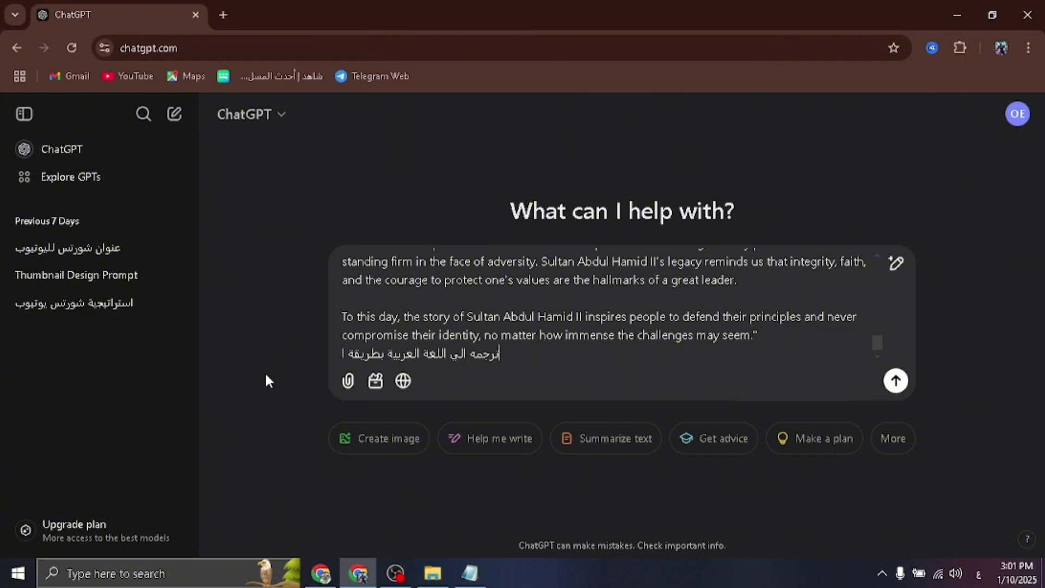
{"action": "type", "text": "حترافية"}
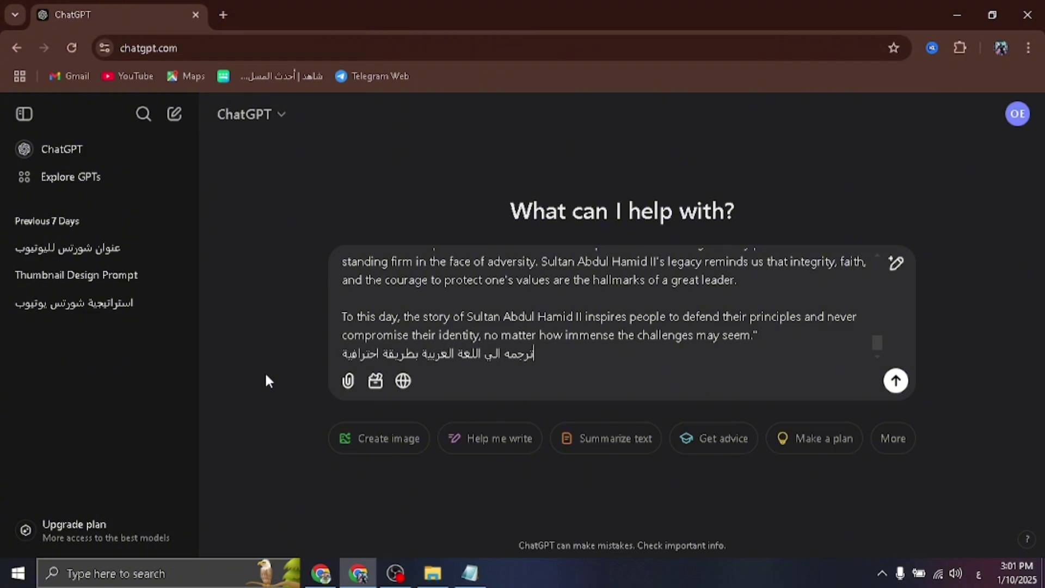
Step: Extend the Arabic translation instruction with "لأحوله لمقطع صوتي." and send the message to ChatGPT
{"action": "type", "text": " لأ"}
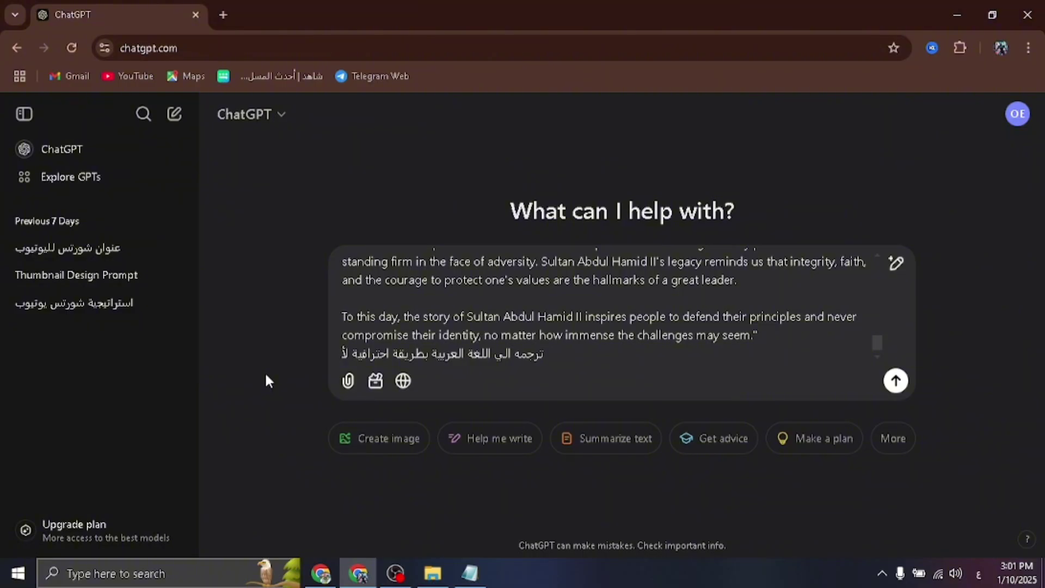
{"action": "type", "text": "حوله لمق"}
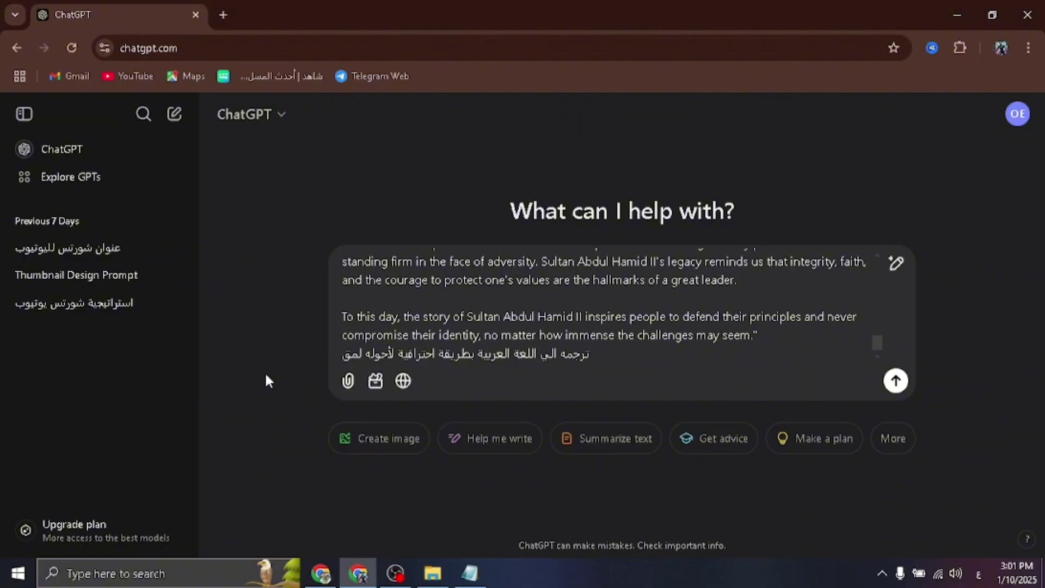
{"action": "type", "text": "طع صوتي."}
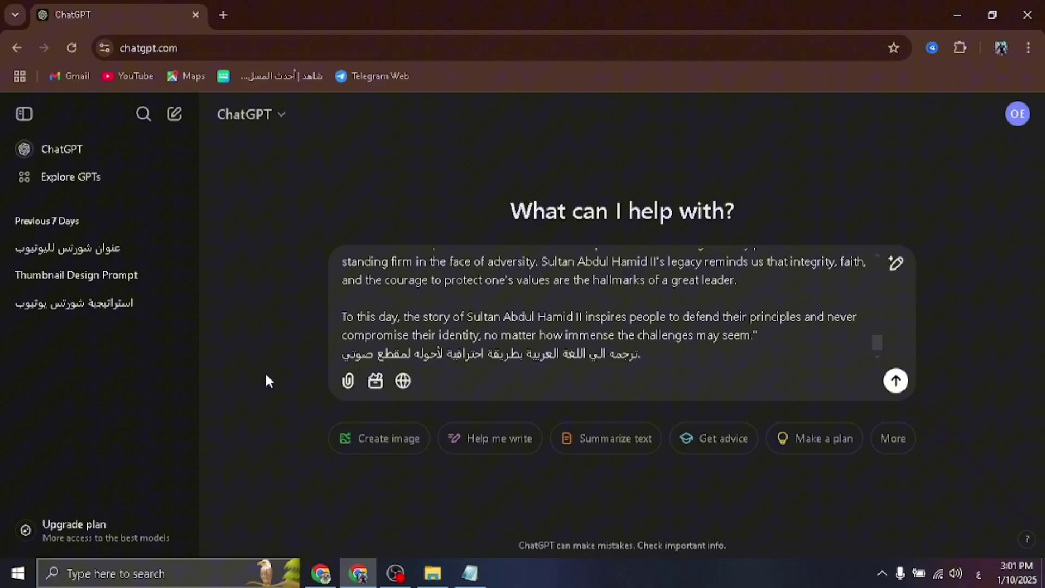
{"action": "key", "text": "shift+Return"}
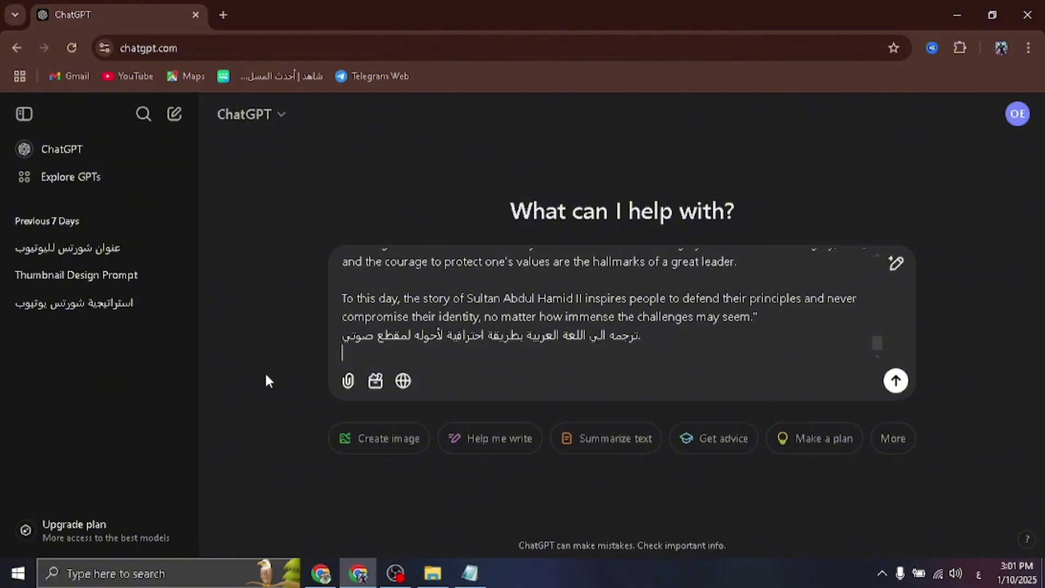
{"action": "key", "text": "BackSpace"}
{"action": "key", "text": "Return"}
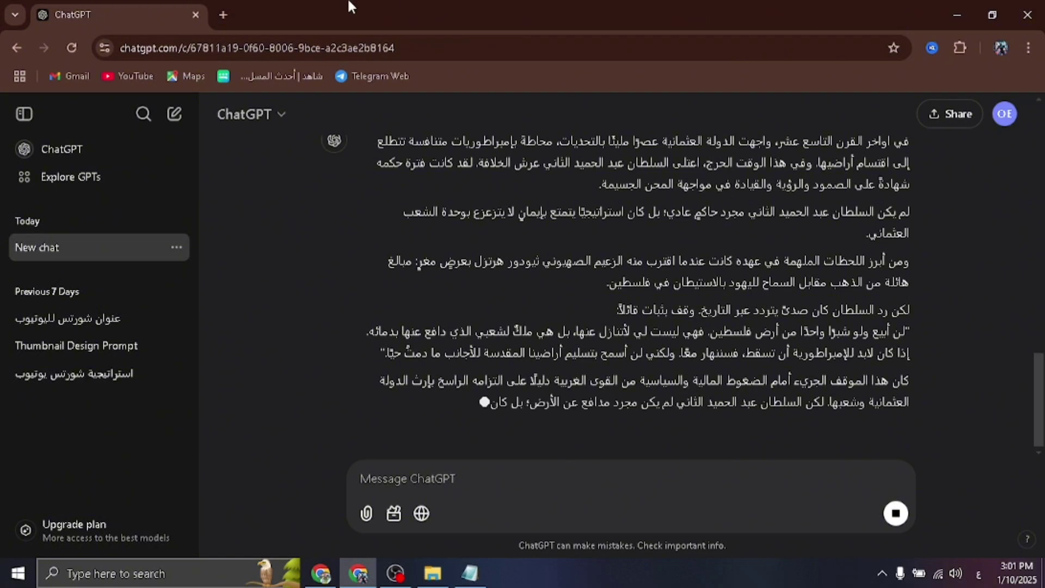
Step: Open elevenlabs.io in a new browser tab and clear the existing text from its Text to Speech editor
{"action": "left_click", "coordinate": [223, 15]}
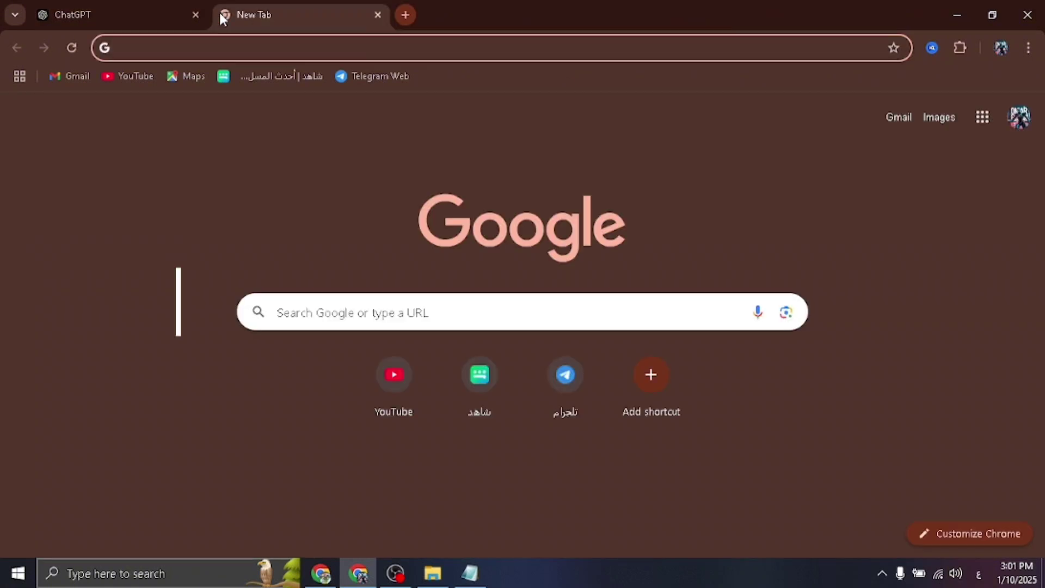
{"action": "type", "text": "بم"}
{"action": "key", "text": "BackSpace"}
{"action": "key", "text": "BackSpace"}
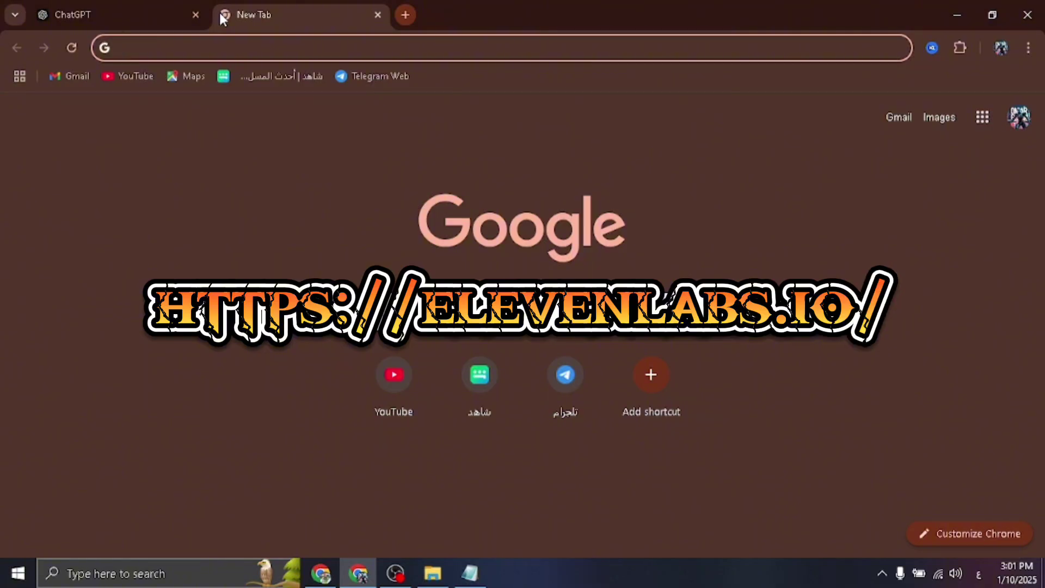
{"action": "key", "text": "alt+shift"}
{"action": "type", "text": "e"}
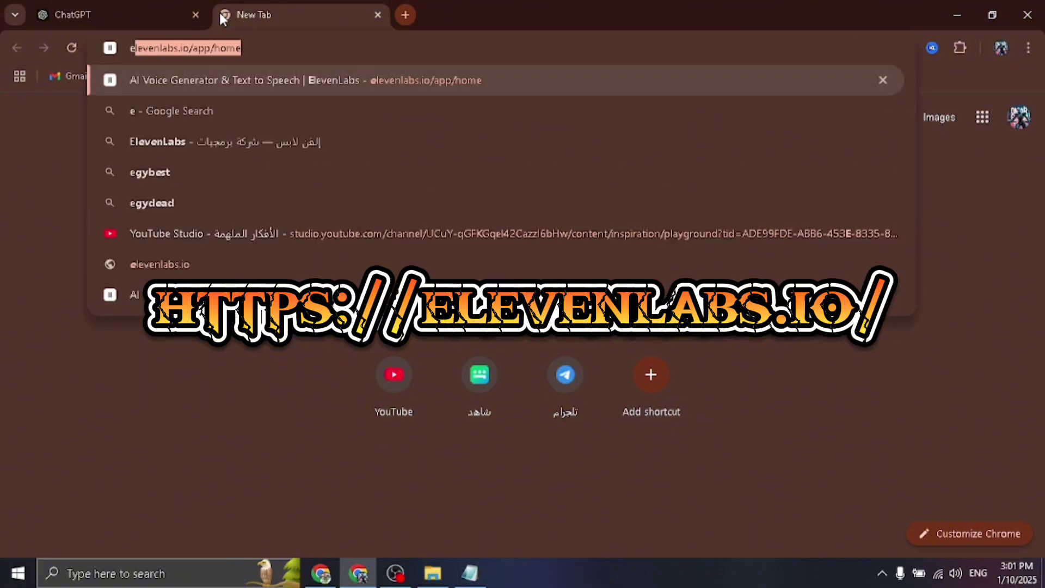
{"action": "key", "text": "Return"}
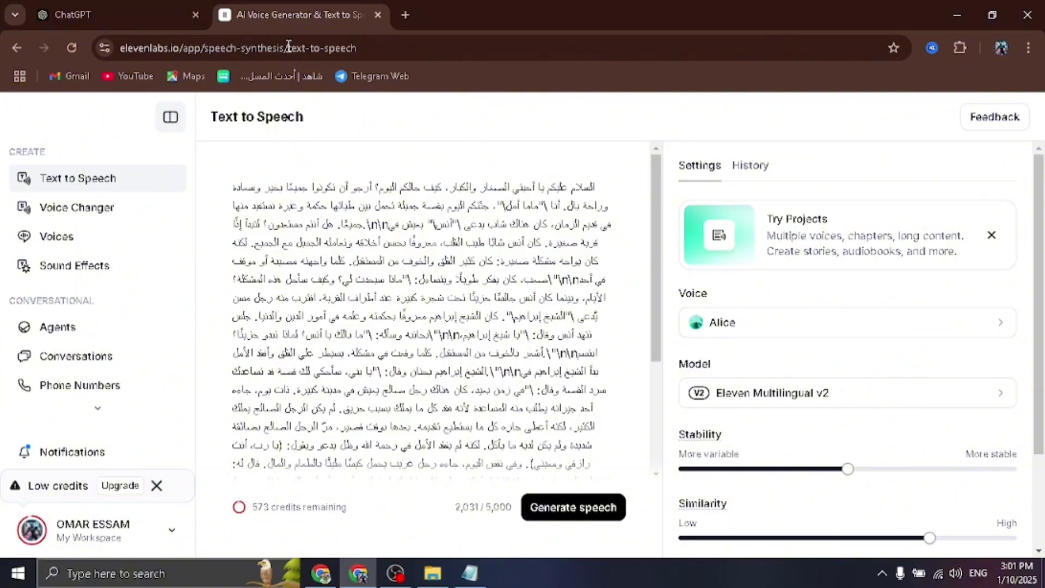
{"action": "key", "text": "ctrl+a"}
{"action": "key", "text": "BackSpace"}
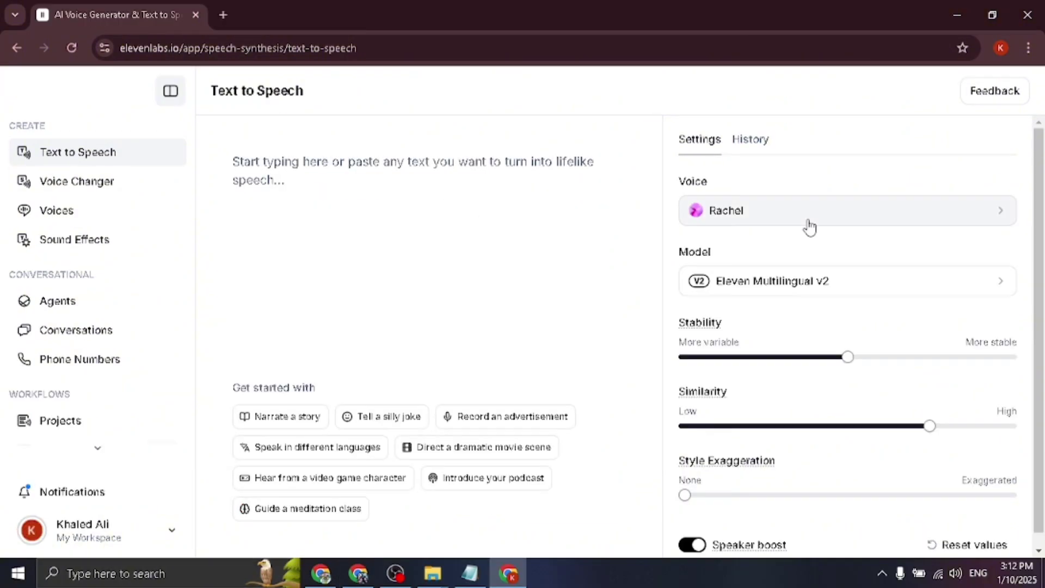
Step: Search the voices for "valn", preview Valentino and add it to My Voices
{"action": "left_click", "coordinate": [807, 226]}
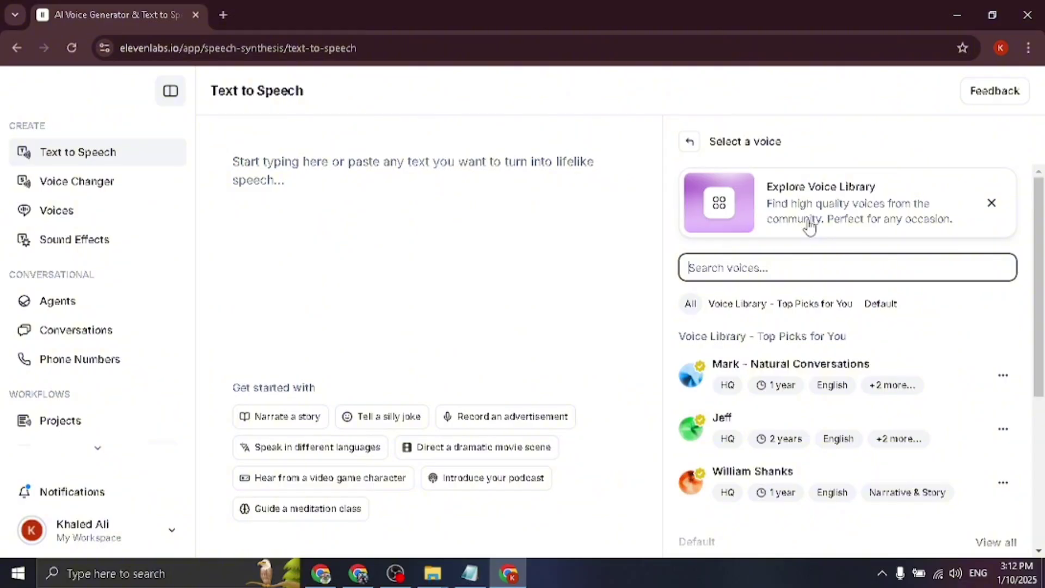
{"action": "type", "text": "valn"}
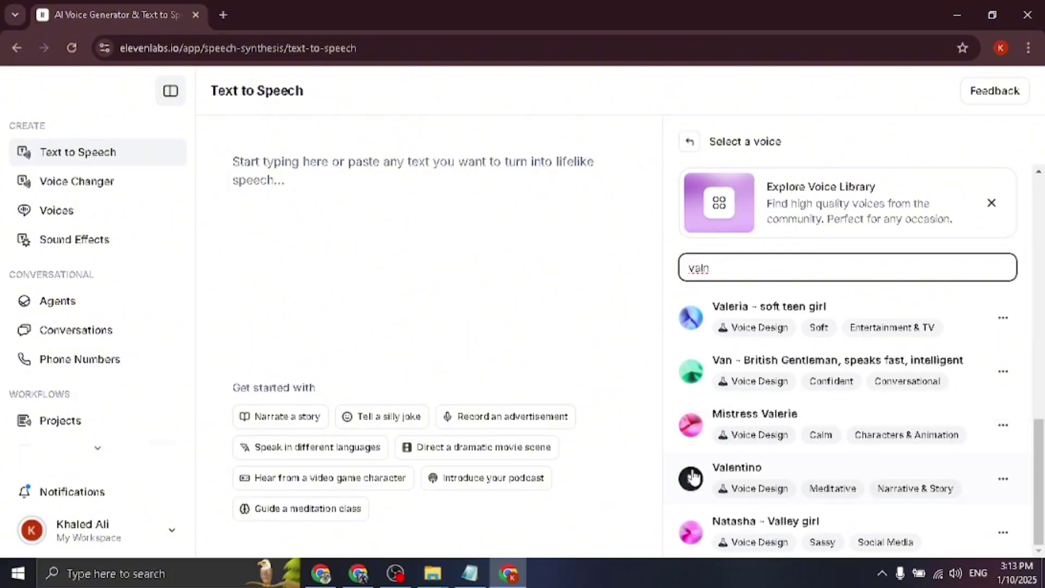
{"action": "left_click", "coordinate": [691, 478]}
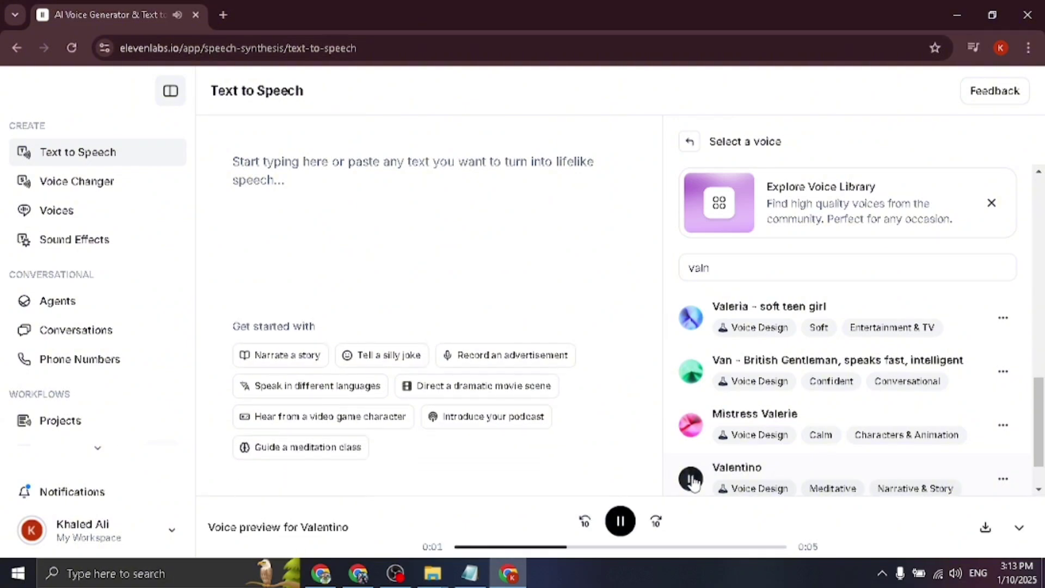
{"action": "left_click", "coordinate": [692, 480]}
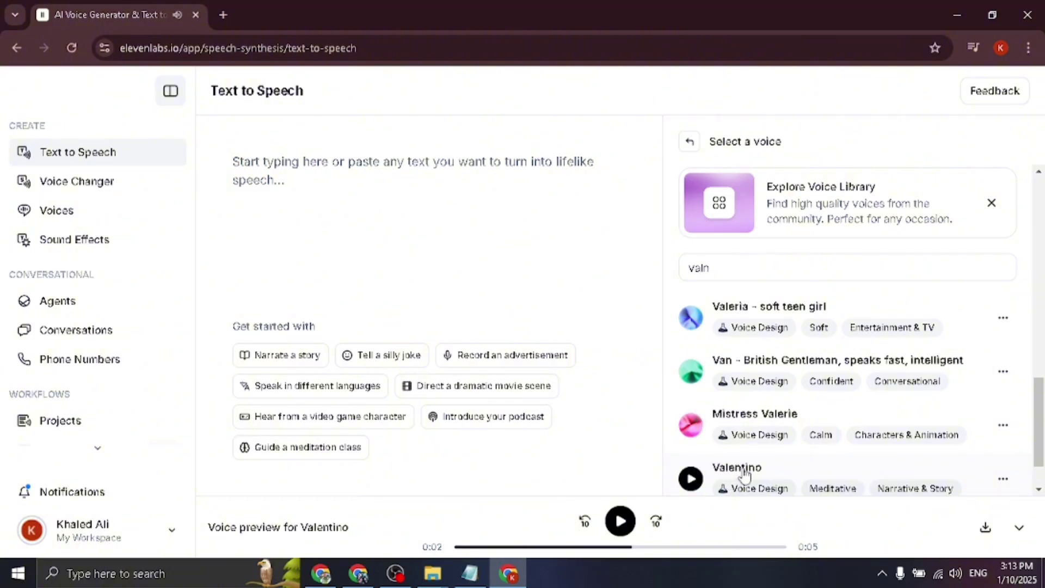
{"action": "left_click", "coordinate": [744, 476]}
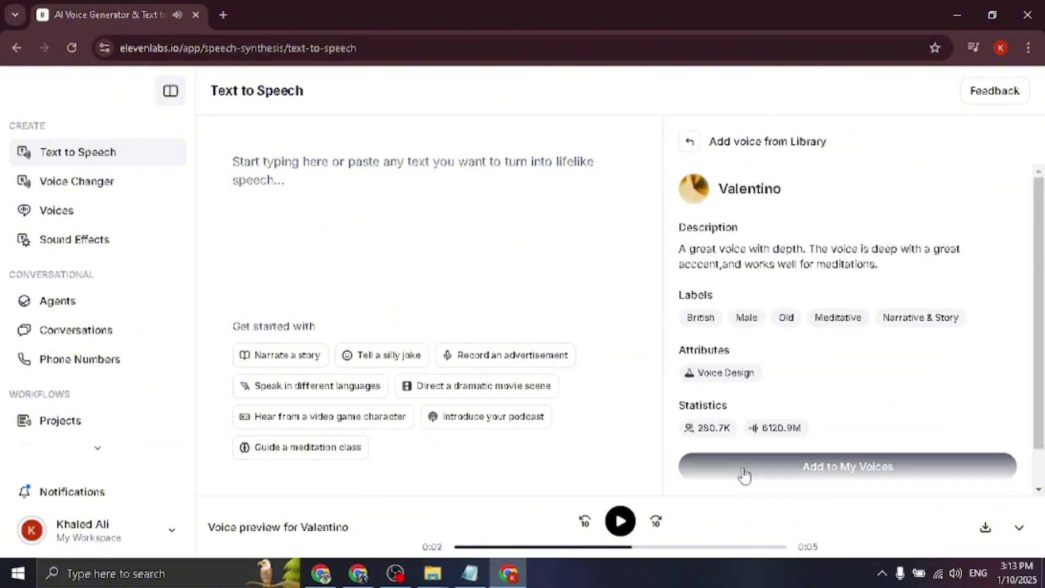
{"action": "left_click", "coordinate": [793, 470]}
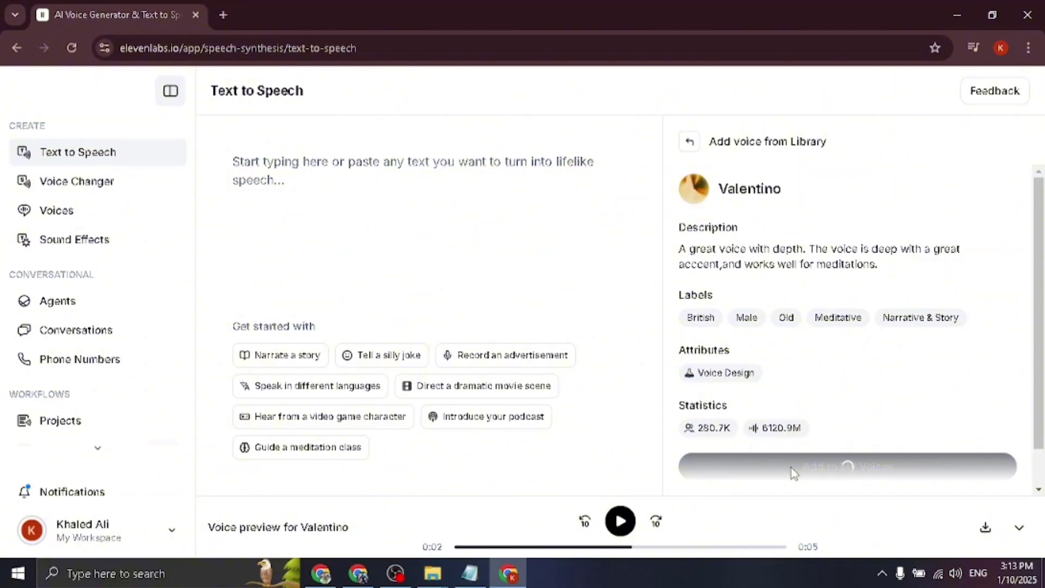
Step: Paste the Arabic script copied from the ChatGPT reply into Text to Speech and generate the speech, pausing its playback
{"action": "left_click", "coordinate": [359, 572]}
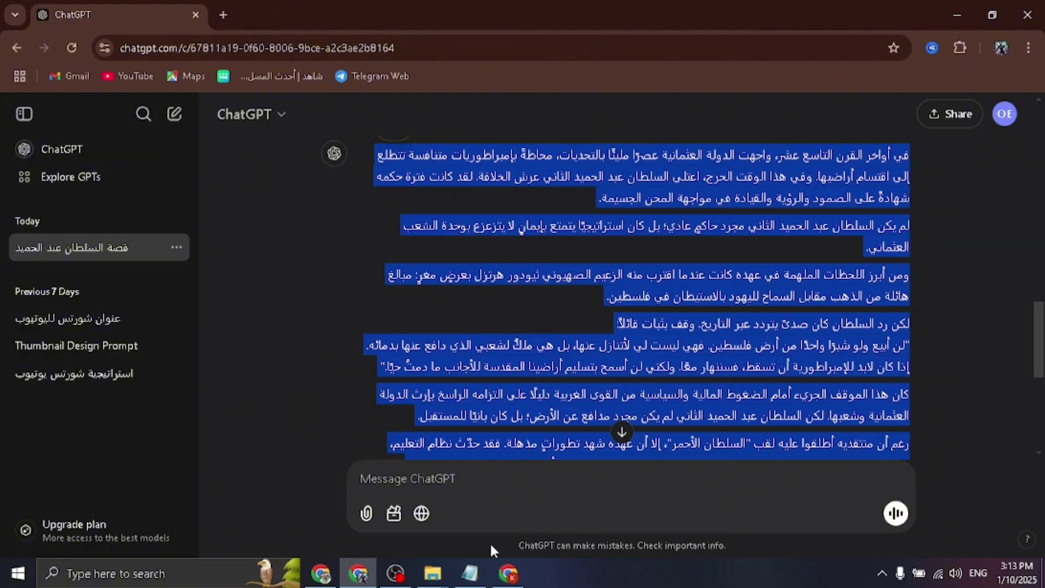
{"action": "left_click", "coordinate": [507, 573]}
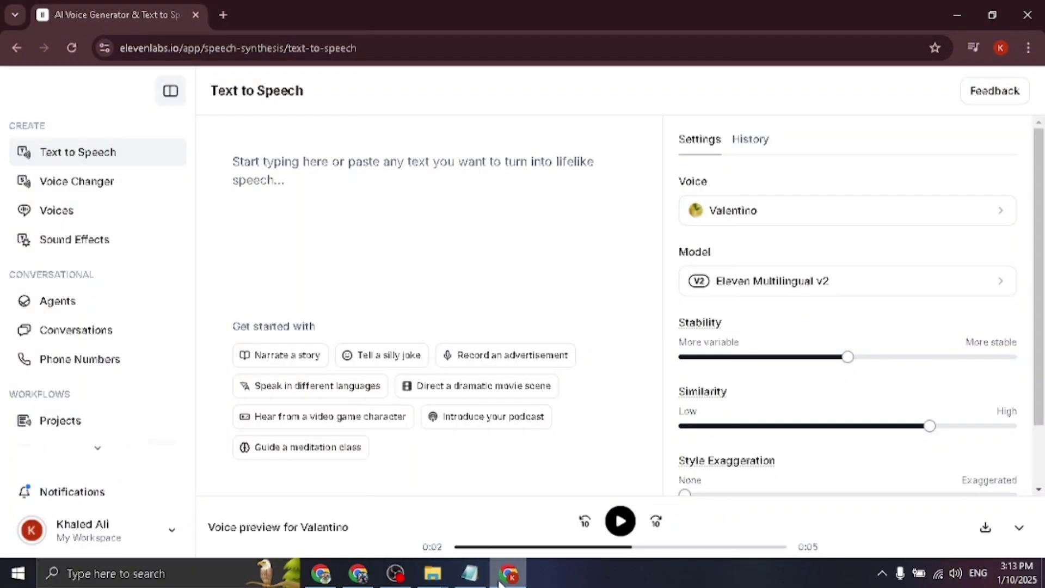
{"action": "left_click", "coordinate": [547, 259]}
{"action": "key", "text": "ctrl+v"}
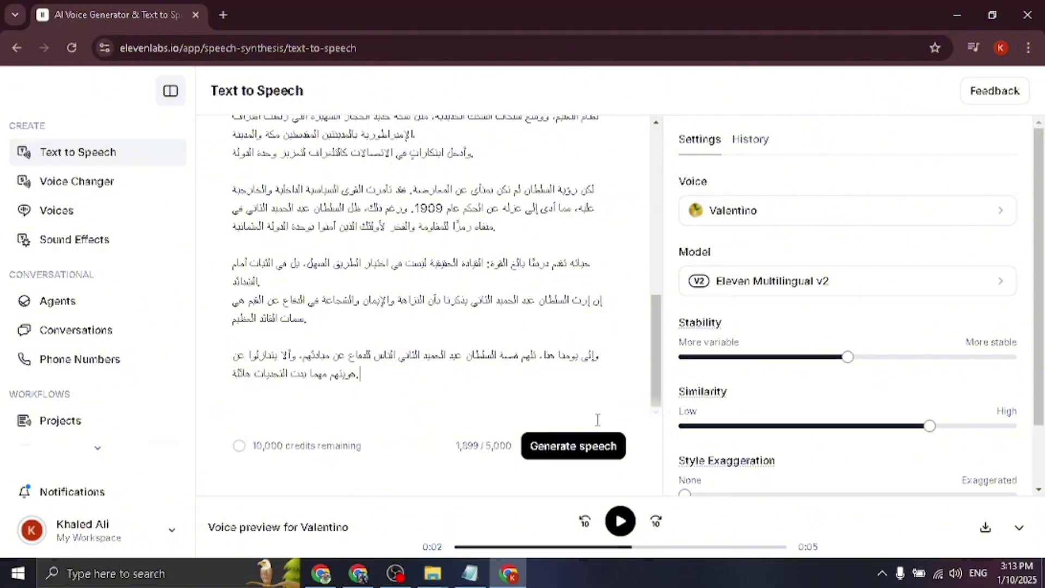
{"action": "left_click", "coordinate": [579, 444]}
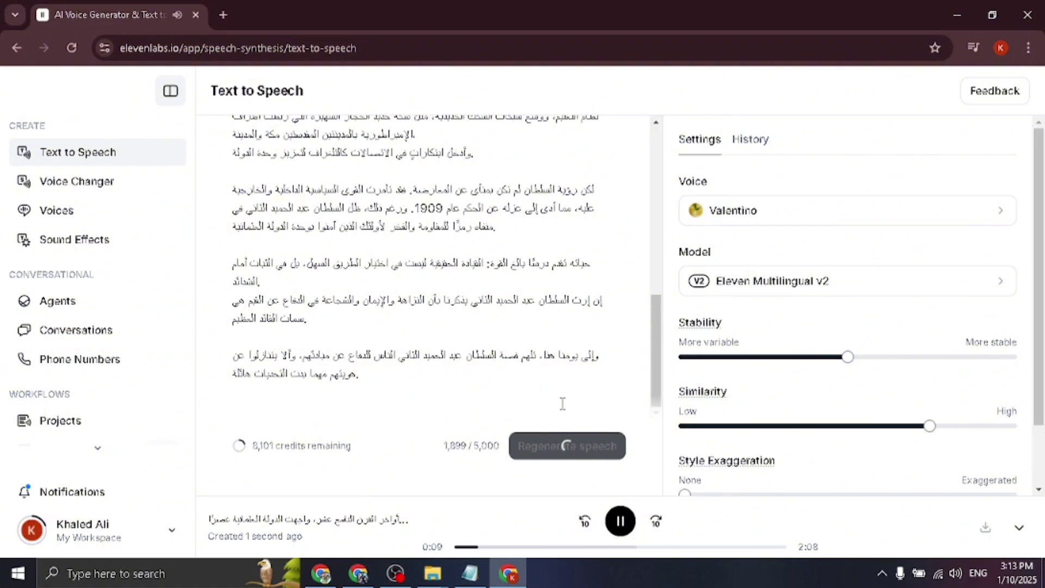
{"action": "left_click", "coordinate": [620, 521]}
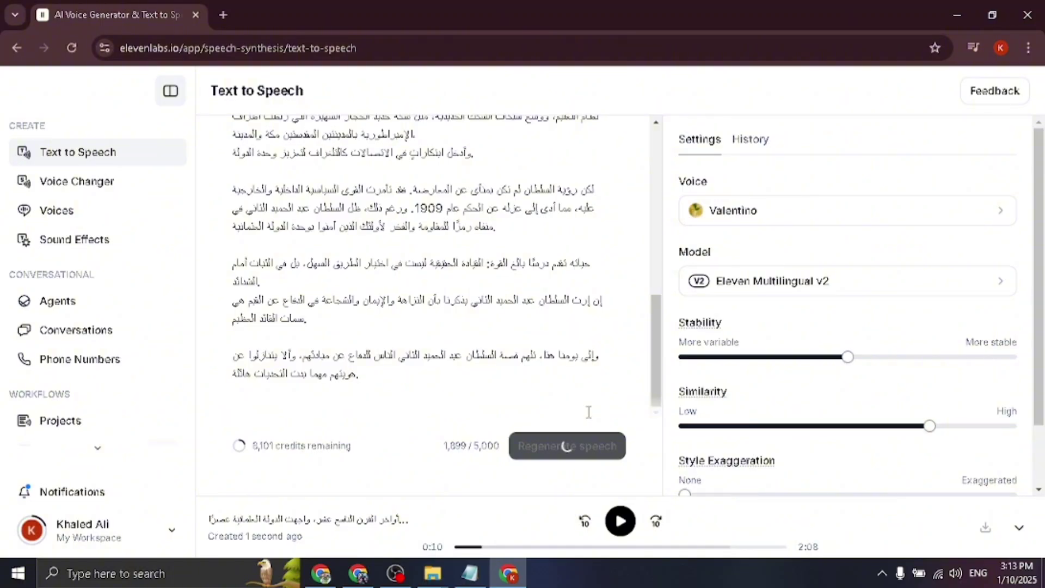
Step: Launch CapCut from the desktop, dismiss the version update and create a new project
{"action": "key", "text": "super+d"}
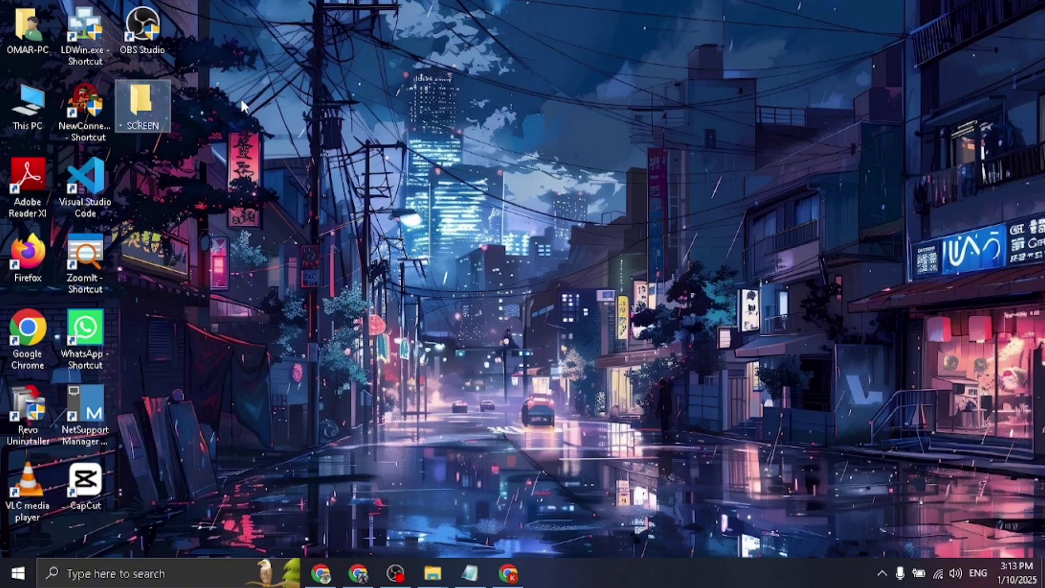
{"action": "left_click", "coordinate": [86, 498]}
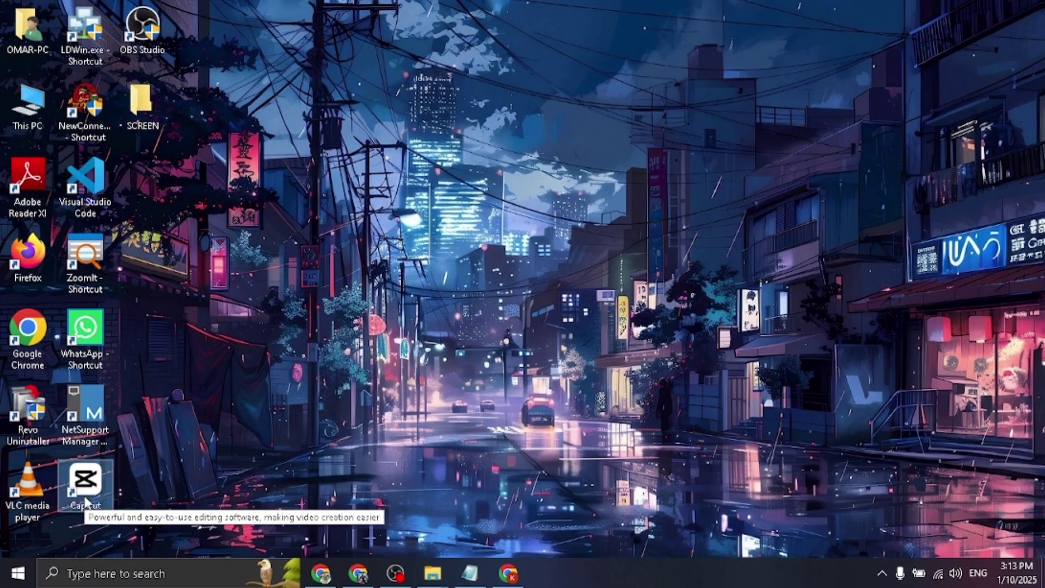
{"action": "key", "text": "Return"}
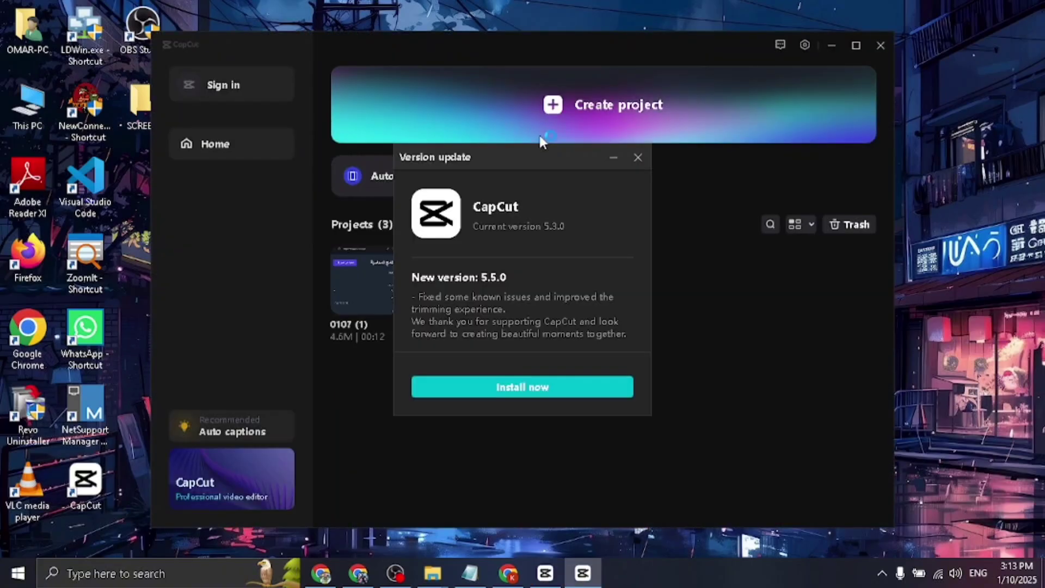
{"action": "left_click", "coordinate": [635, 152]}
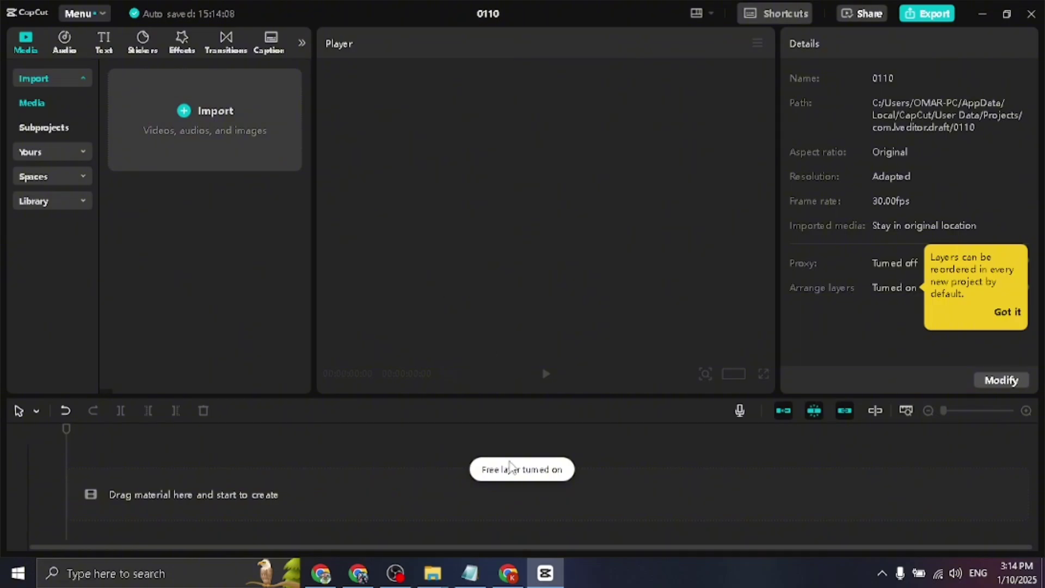
Step: Switch back to ElevenLabs, download the generated speech as an MP3 and show the file in its folder
{"action": "left_click", "coordinate": [508, 573]}
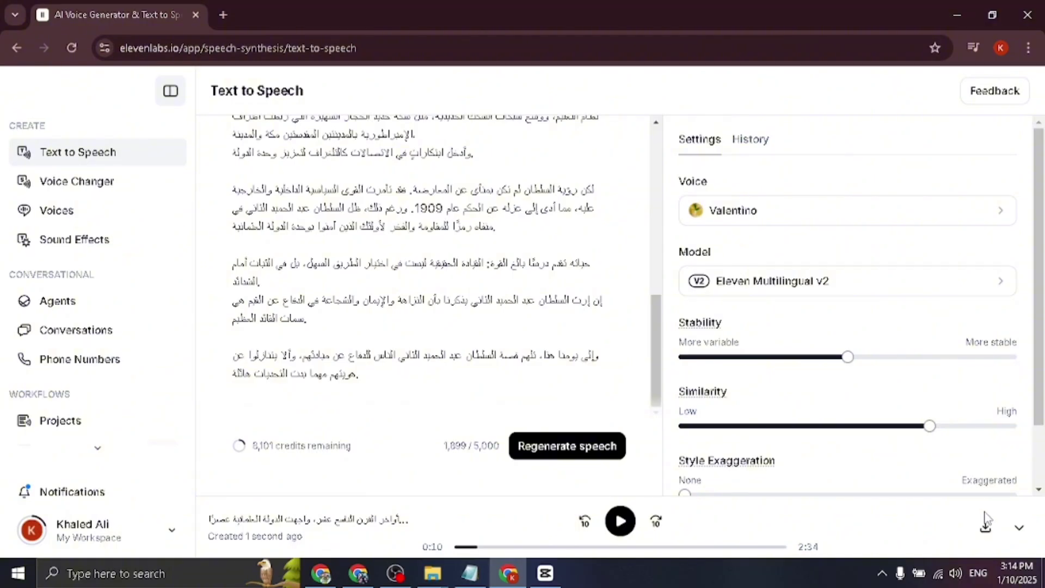
{"action": "left_click", "coordinate": [985, 530]}
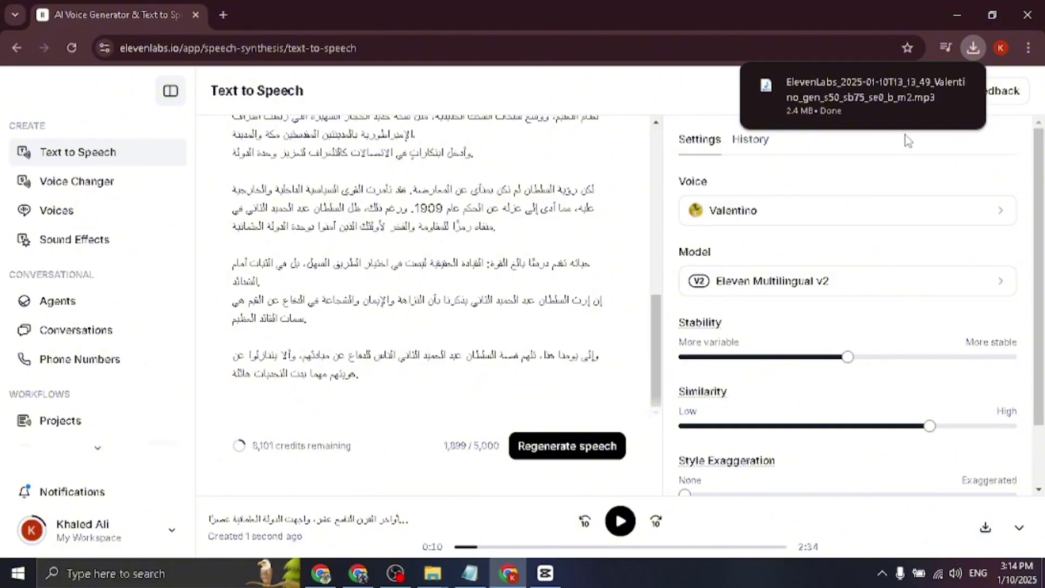
{"action": "left_click", "coordinate": [931, 85]}
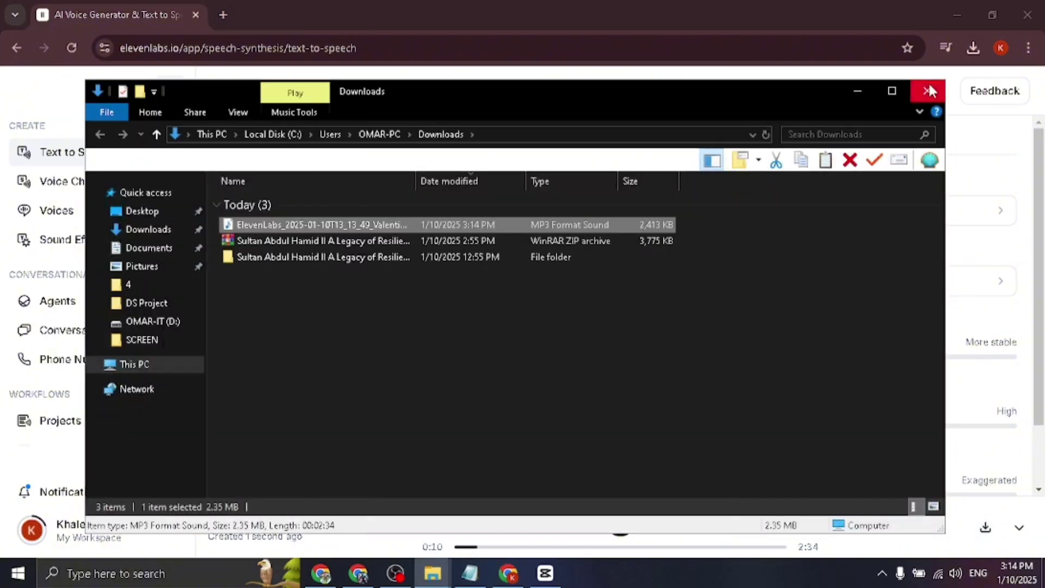
Step: Rename the downloaded MP3 to sound.mp3, then move it into the "Sultan Abdul Hamid II A Legacy of Resilience" folder and open that folder
{"action": "key", "text": "F2"}
{"action": "type", "text": "sound"}
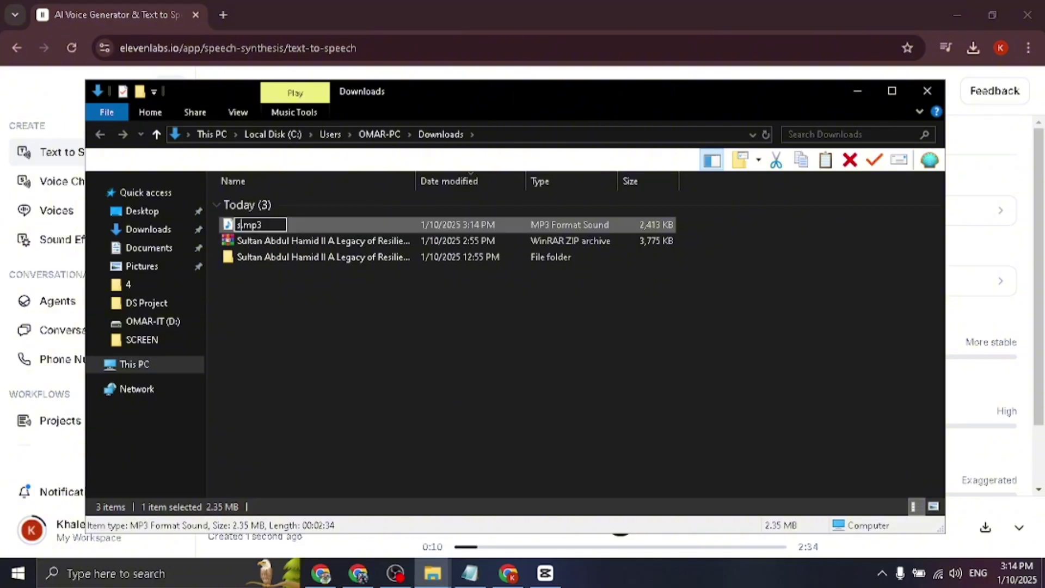
{"action": "key", "text": "Return"}
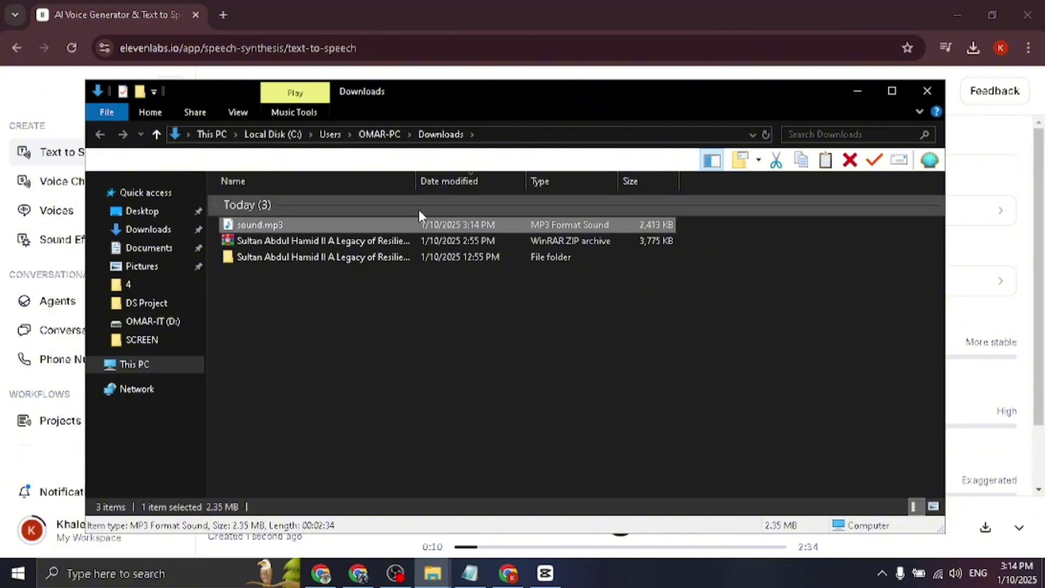
{"action": "left_click_drag", "start_coordinate": [269, 225], "coordinate": [280, 256]}
{"action": "double_click", "coordinate": [283, 240]}
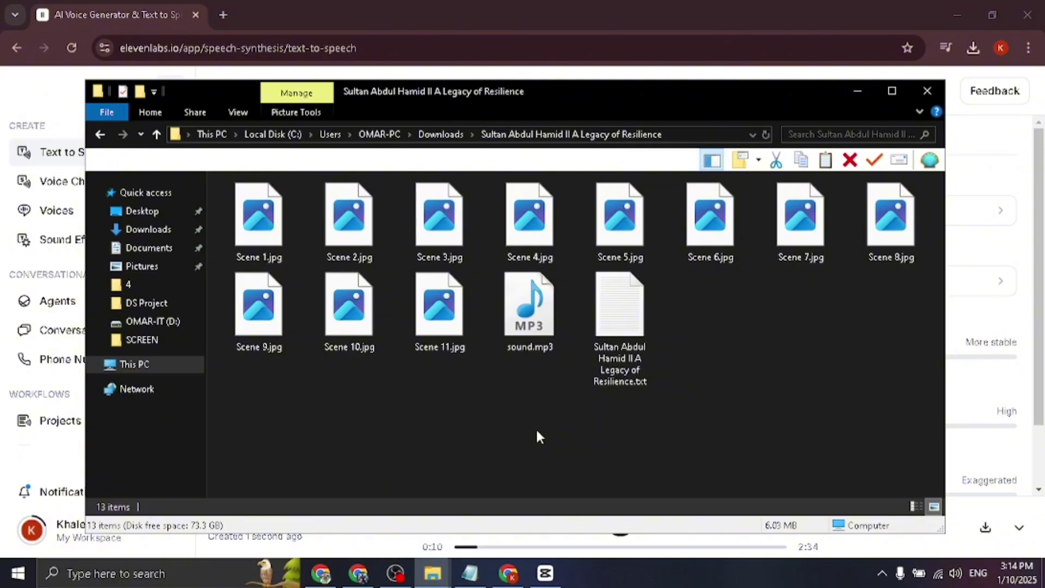
Step: Permanently delete the storyboard's text file from the scene images folder and switch to CapCut
{"action": "left_click", "coordinate": [625, 351]}
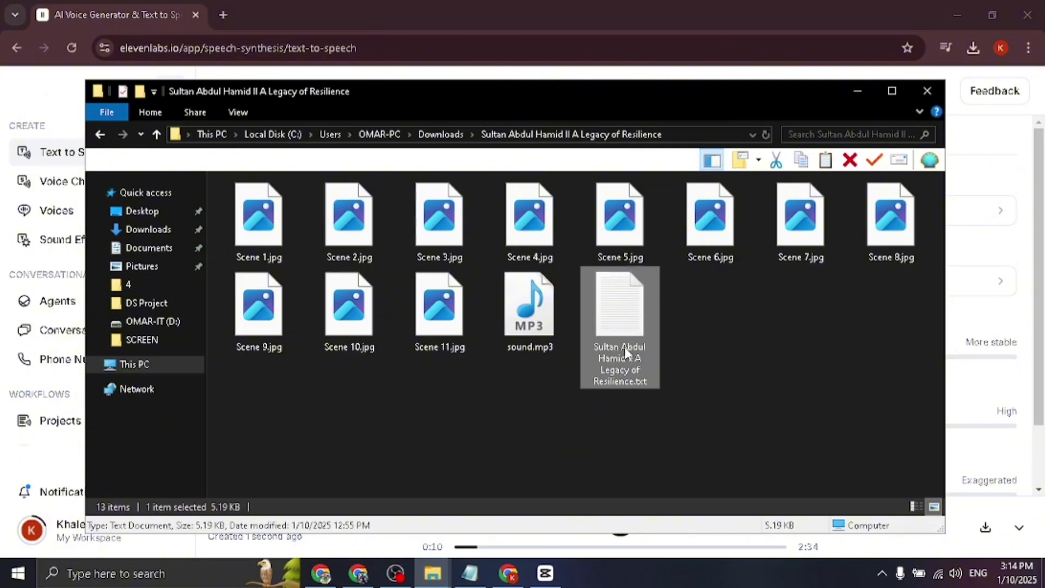
{"action": "key", "text": "shift+Delete"}
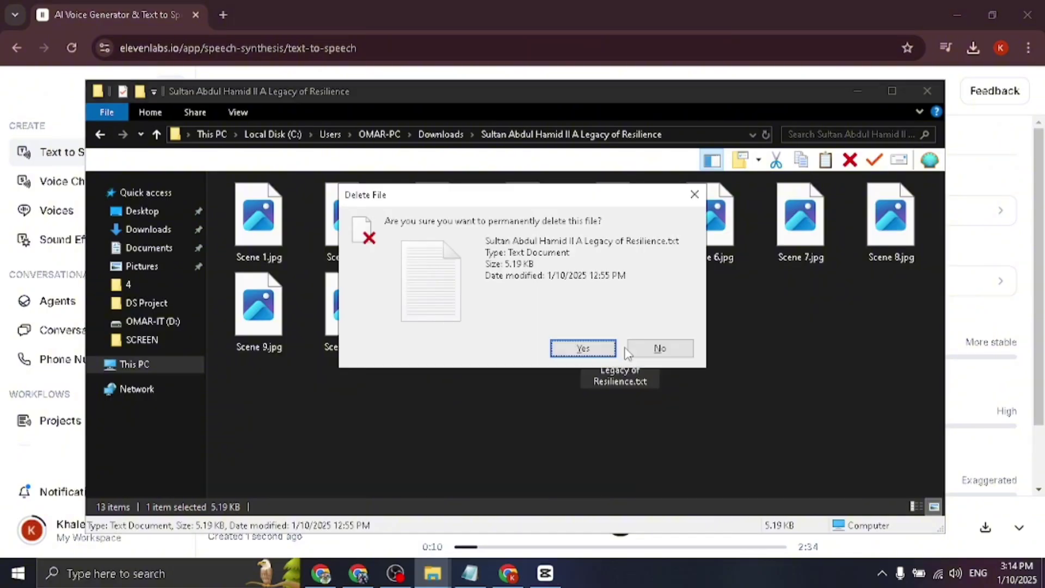
{"action": "key", "text": "Return"}
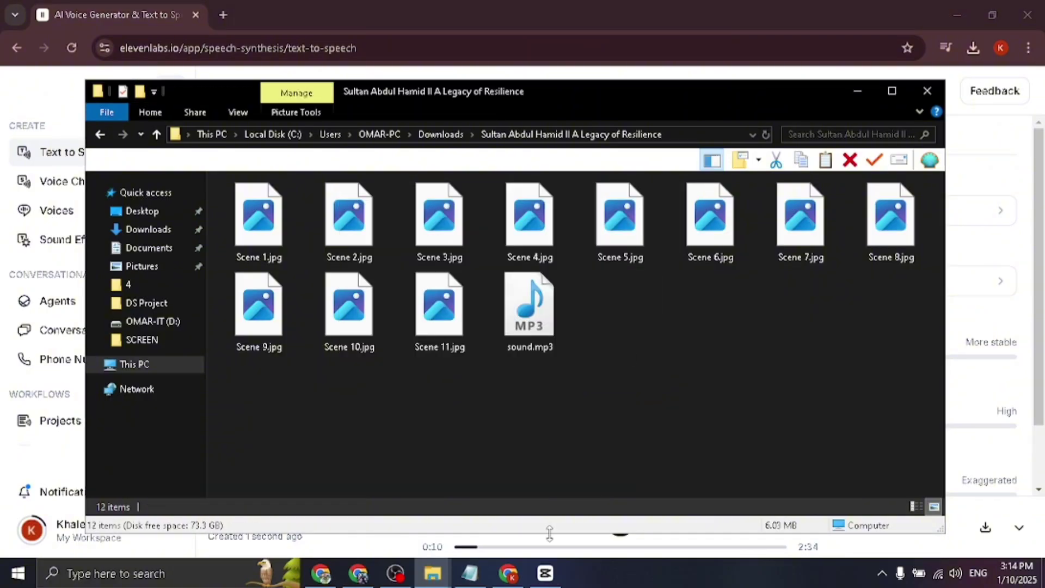
{"action": "left_click", "coordinate": [545, 572]}
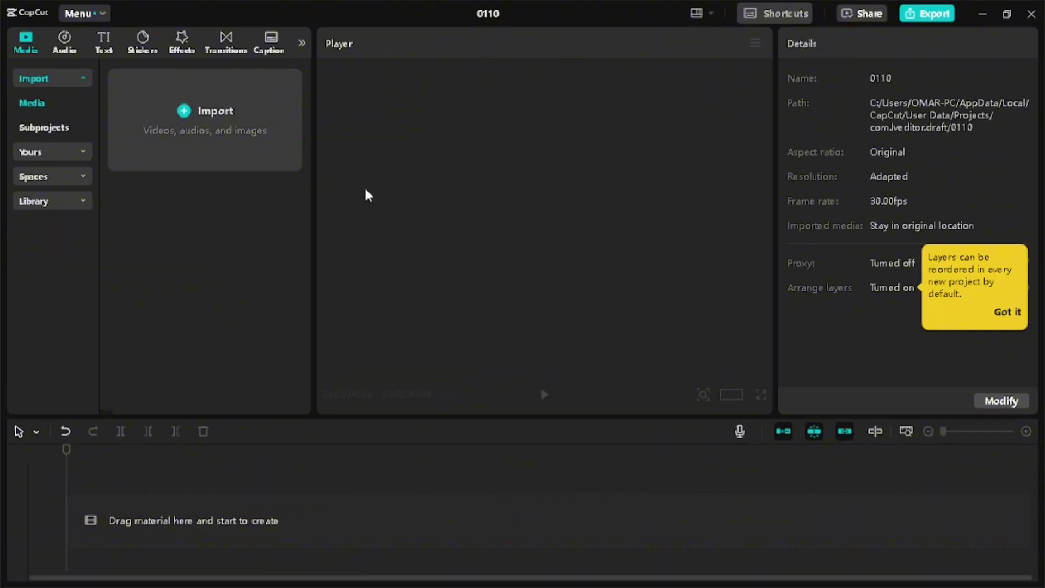
Step: Import the images Scene 1.jpg to Scene 11.jpg and place them all in order at the start of the timeline
{"action": "left_click", "coordinate": [243, 148]}
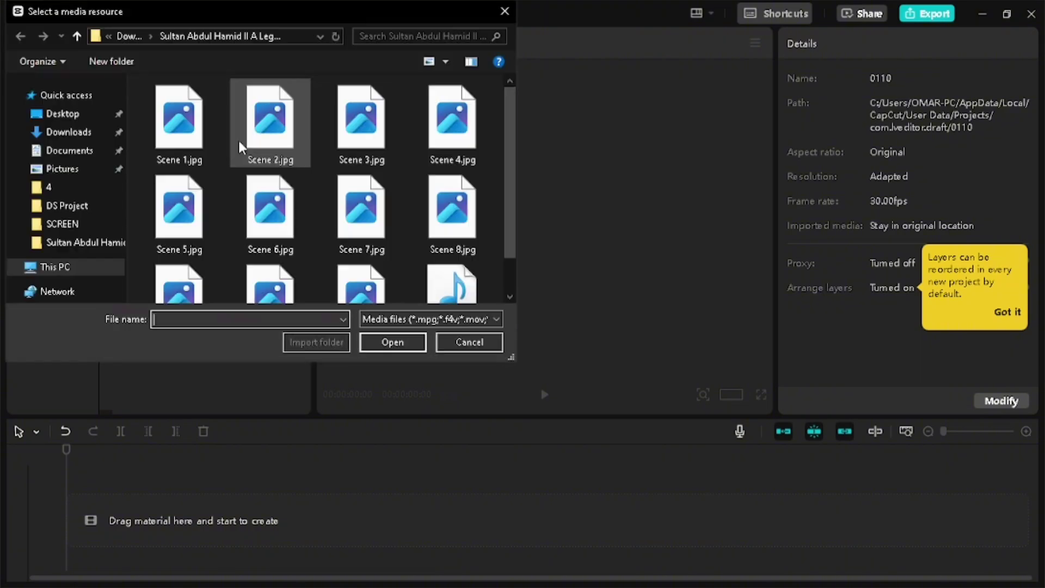
{"action": "left_click", "coordinate": [206, 135]}
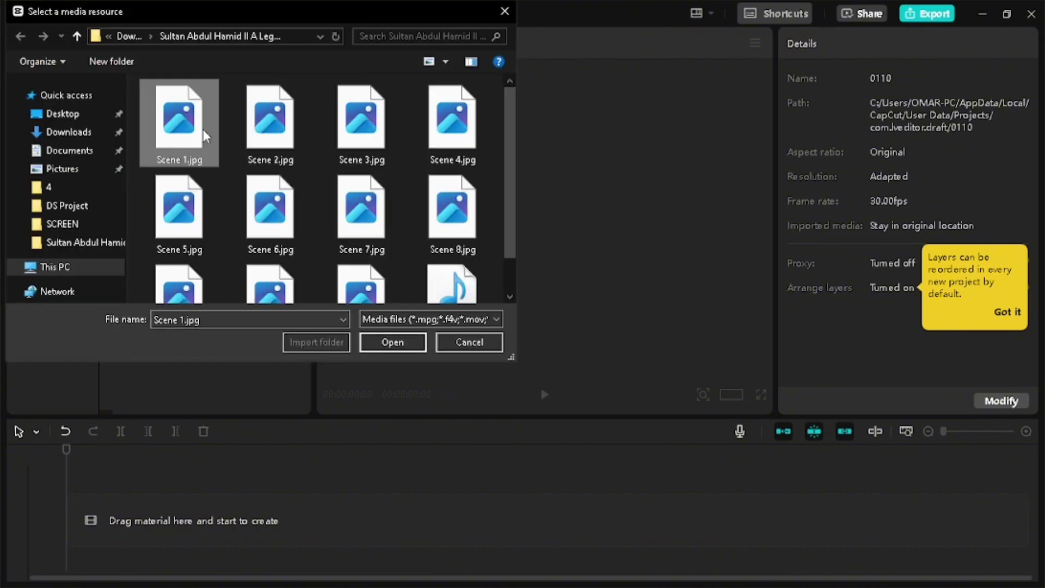
{"action": "scroll", "coordinate": [205, 134], "scroll_direction": "down", "scroll_amount": 1}
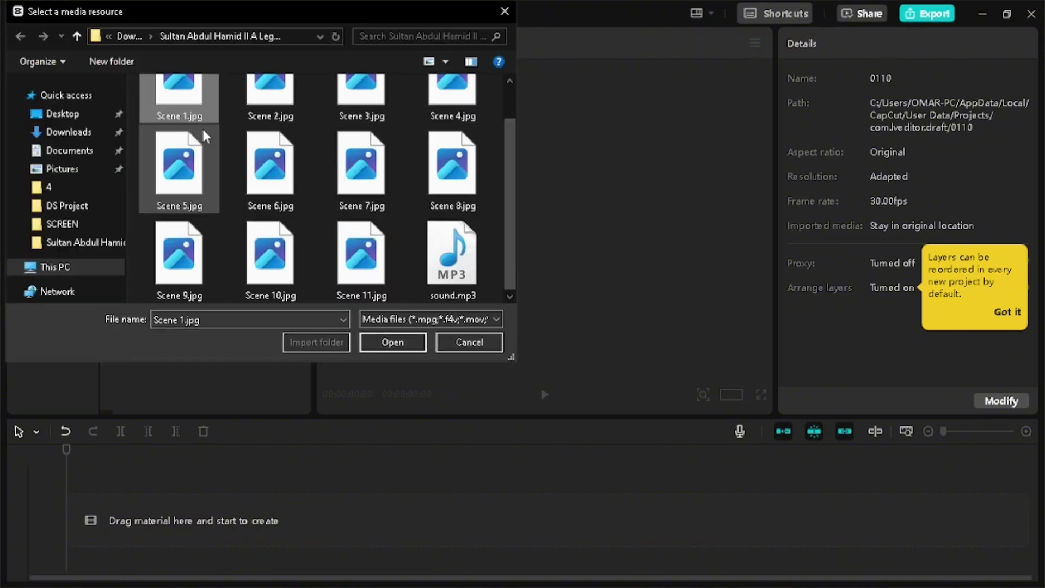
{"action": "left_click", "coordinate": [386, 287], "text": "shift"}
{"action": "left_click", "coordinate": [407, 342]}
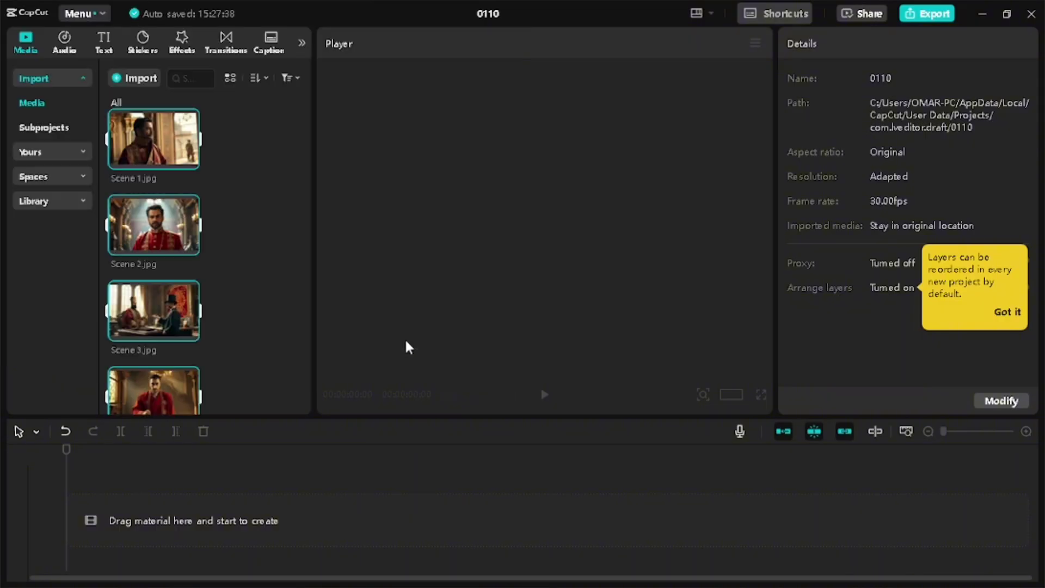
{"action": "left_click_drag", "start_coordinate": [154, 238], "coordinate": [129, 466]}
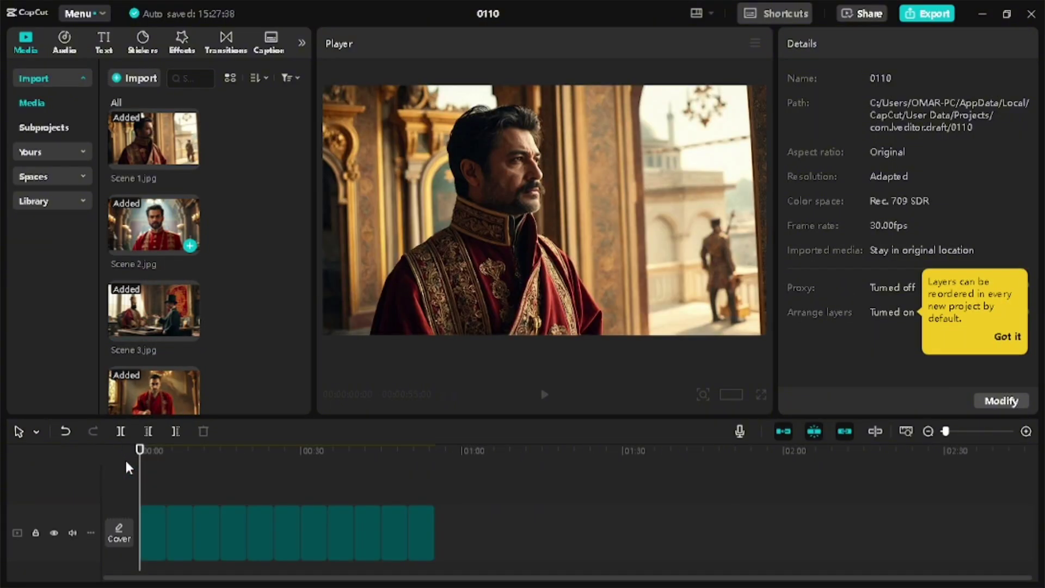
Step: Add the Mix overlay transition at every cut between the scene clips and combine the clips into one compound clip
{"action": "left_click", "coordinate": [230, 40]}
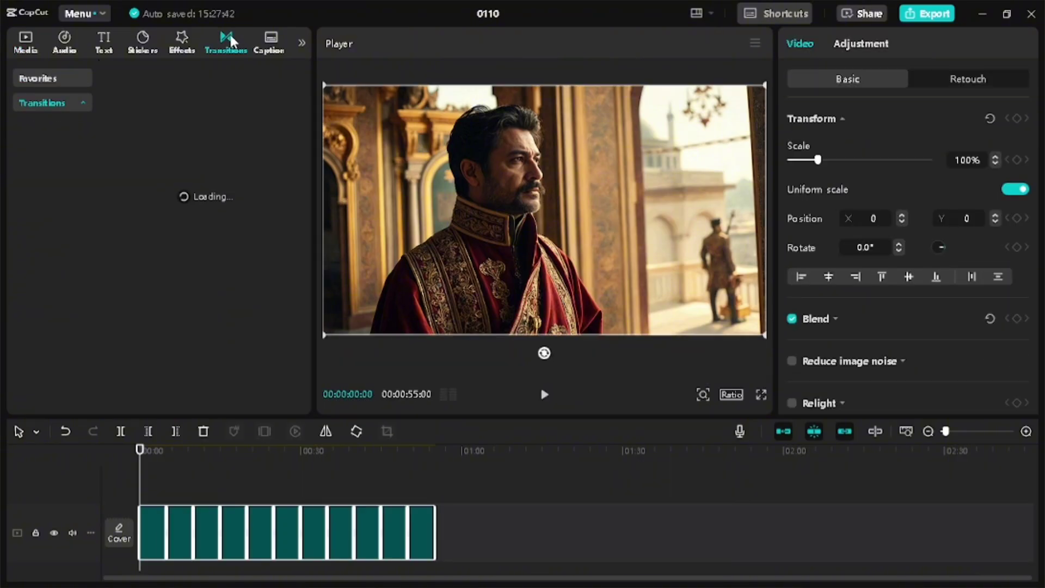
{"action": "mouse_move", "coordinate": [132, 250]}
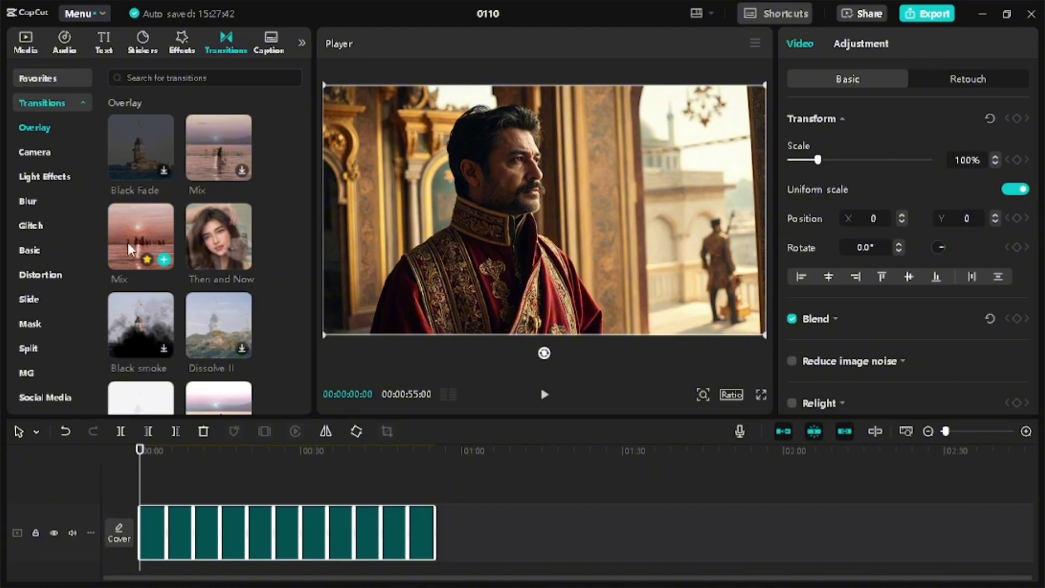
{"action": "left_click_drag", "start_coordinate": [132, 250], "coordinate": [172, 543]}
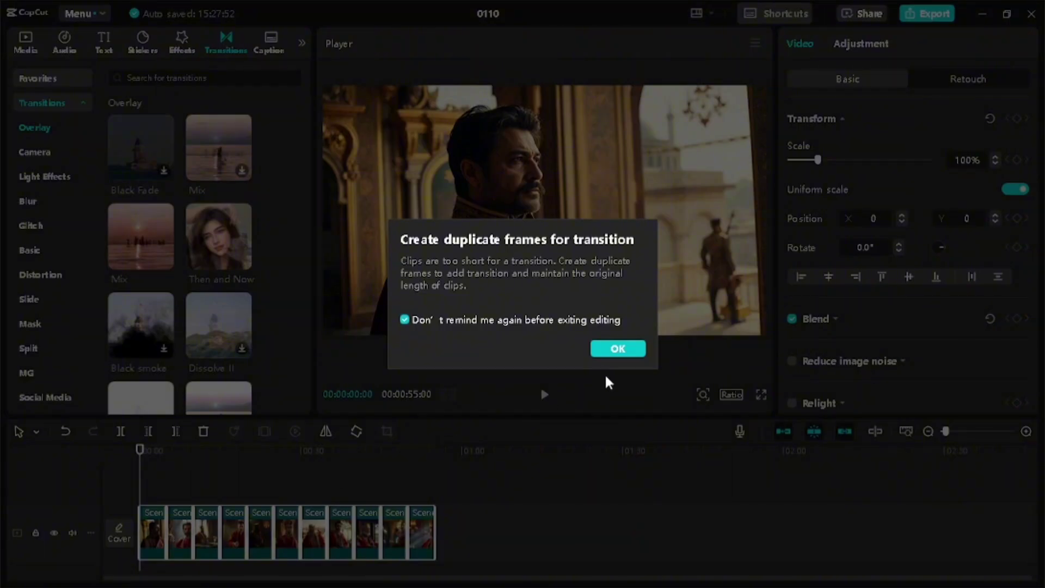
{"action": "left_click", "coordinate": [618, 350]}
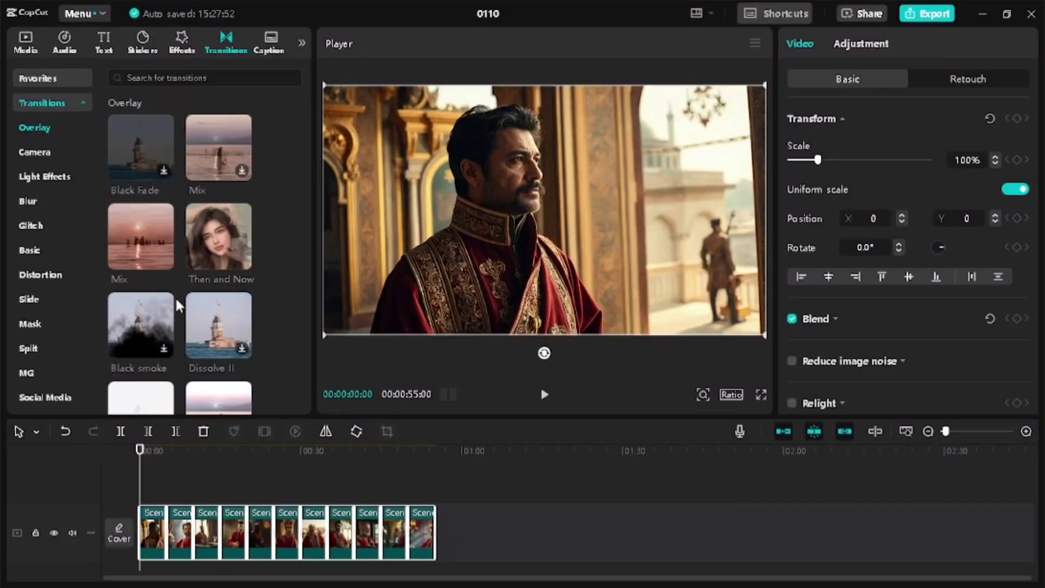
{"action": "left_click_drag", "start_coordinate": [151, 258], "coordinate": [194, 525]}
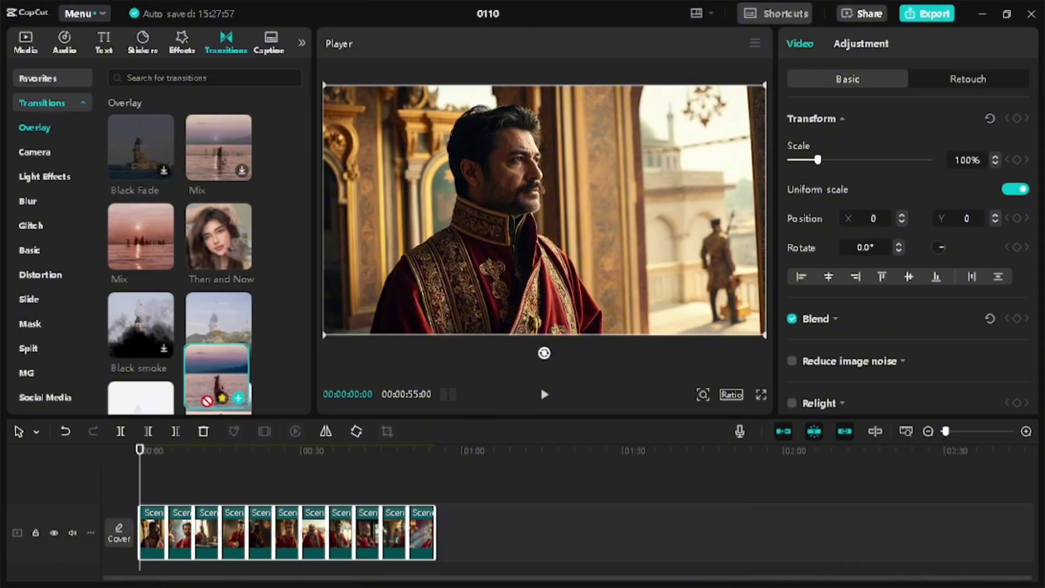
{"action": "left_click_drag", "start_coordinate": [219, 325], "coordinate": [218, 527]}
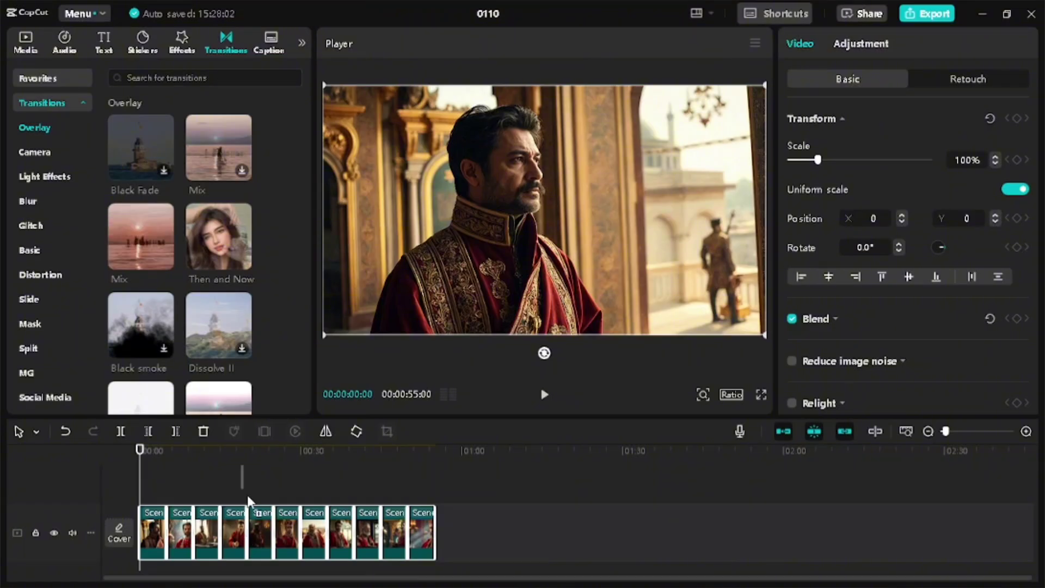
{"action": "left_click_drag", "start_coordinate": [124, 258], "coordinate": [409, 525]}
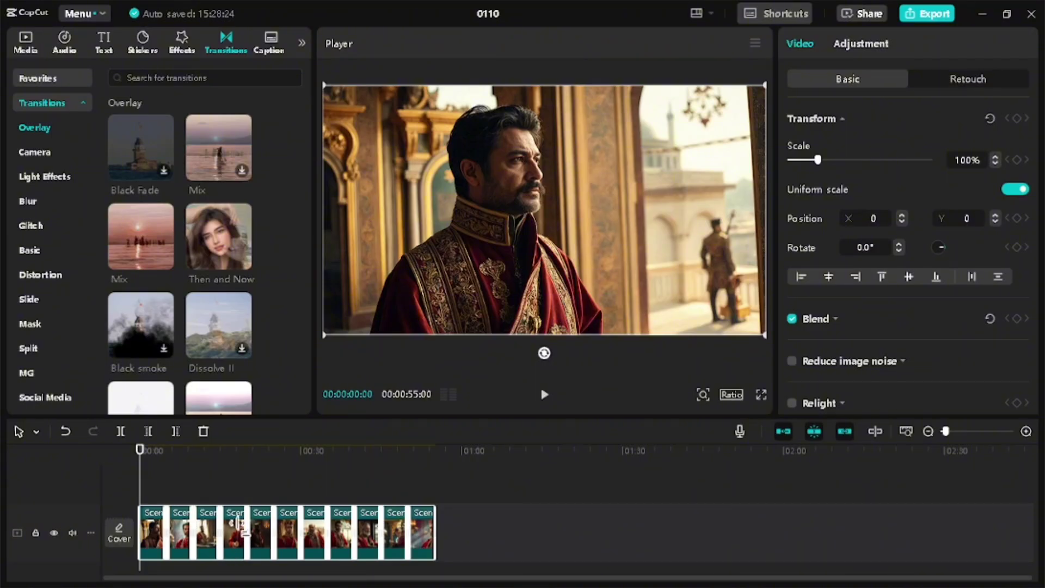
{"action": "key", "text": "alt+g"}
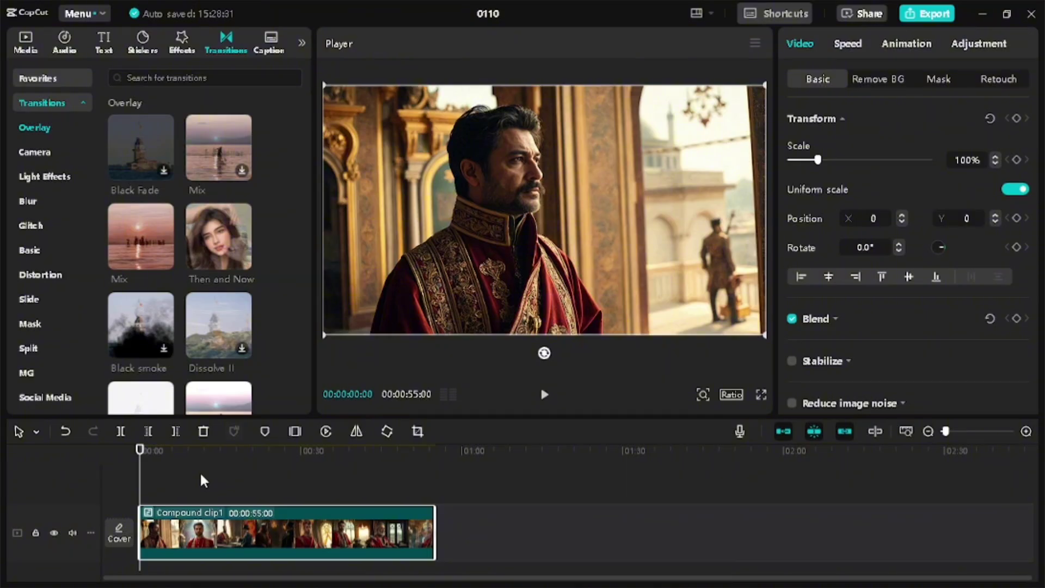
Step: Import the voice-over sound.mp3 with Extract audio and place it below the compound clip from the start of the timeline
{"action": "left_click", "coordinate": [67, 42]}
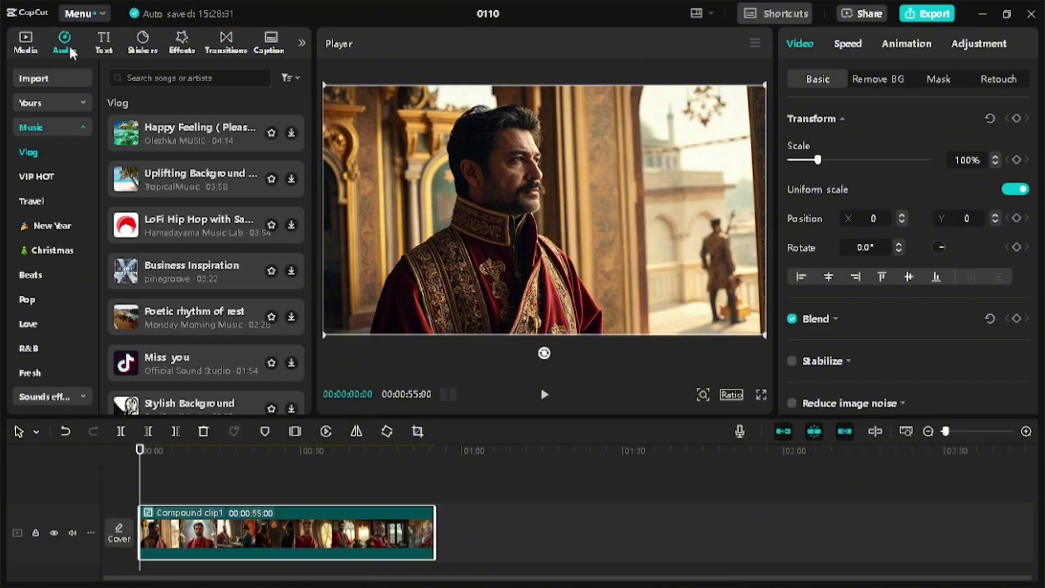
{"action": "left_click", "coordinate": [57, 78]}
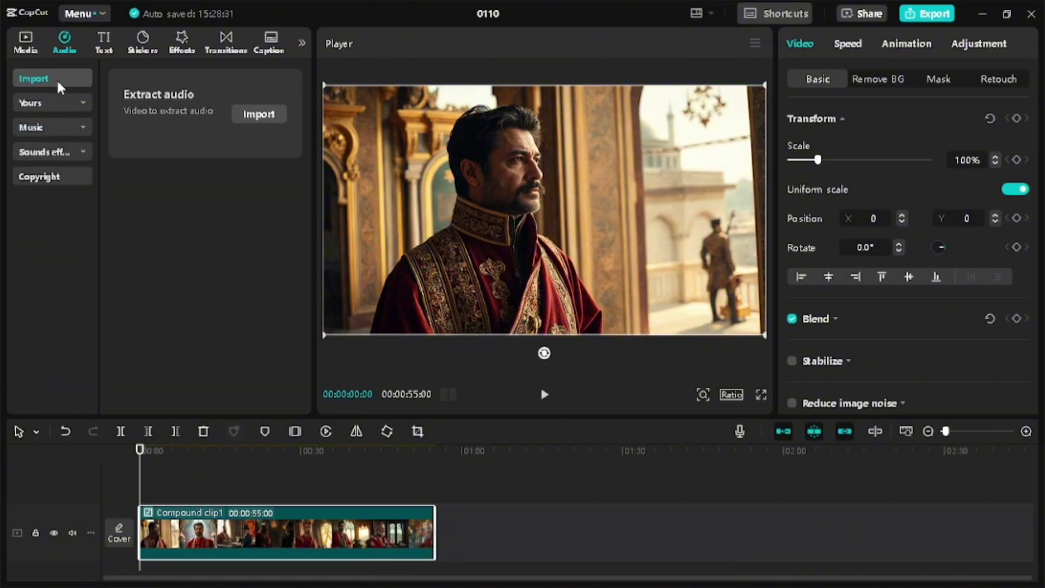
{"action": "left_click", "coordinate": [263, 114]}
{"action": "double_click", "coordinate": [192, 107]}
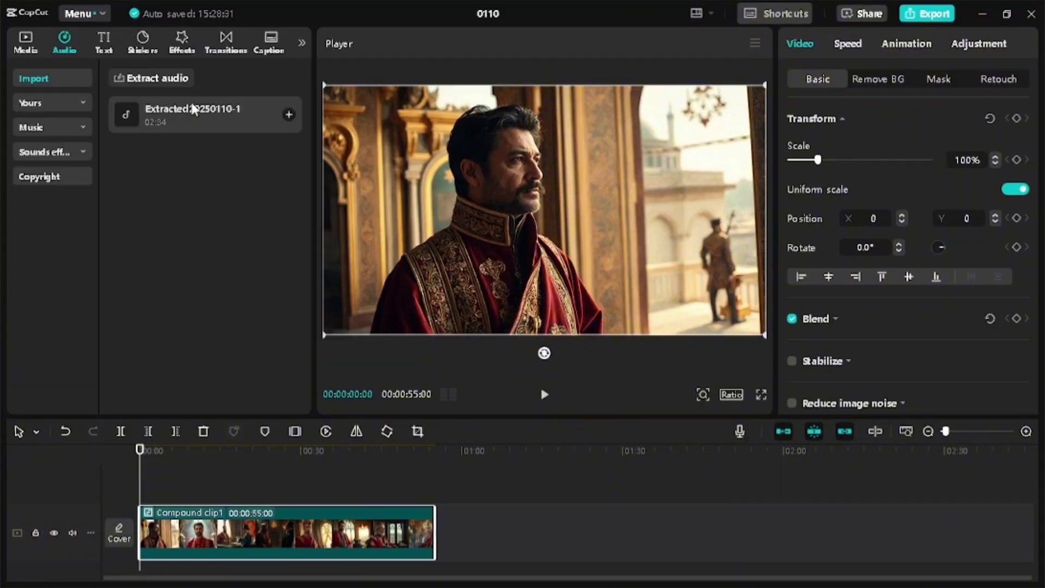
{"action": "left_click_drag", "start_coordinate": [192, 109], "coordinate": [133, 485]}
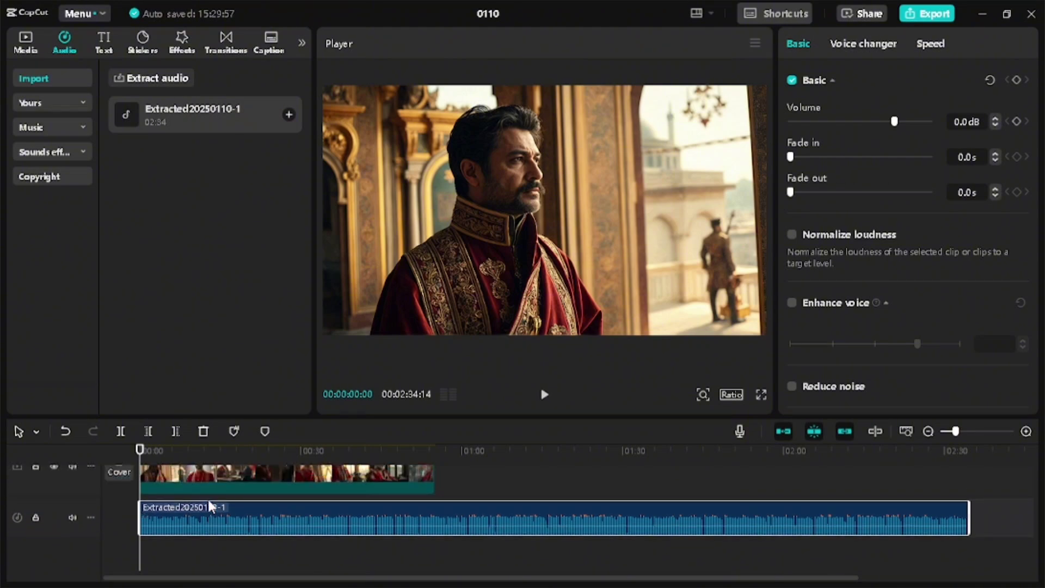
Step: Slow the compound clip to about 0.4x speed with a duration of 154.5 s to match the voice-over's length
{"action": "scroll", "coordinate": [208, 506], "scroll_direction": "up", "scroll_amount": 2}
{"action": "left_click", "coordinate": [211, 506]}
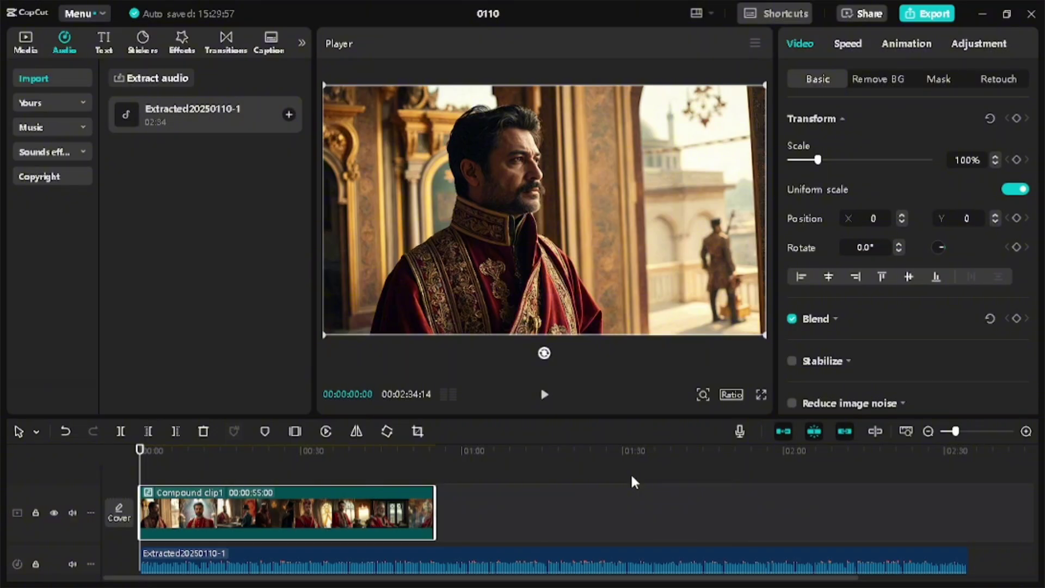
{"action": "scroll", "coordinate": [631, 477], "scroll_direction": "down", "scroll_amount": 1}
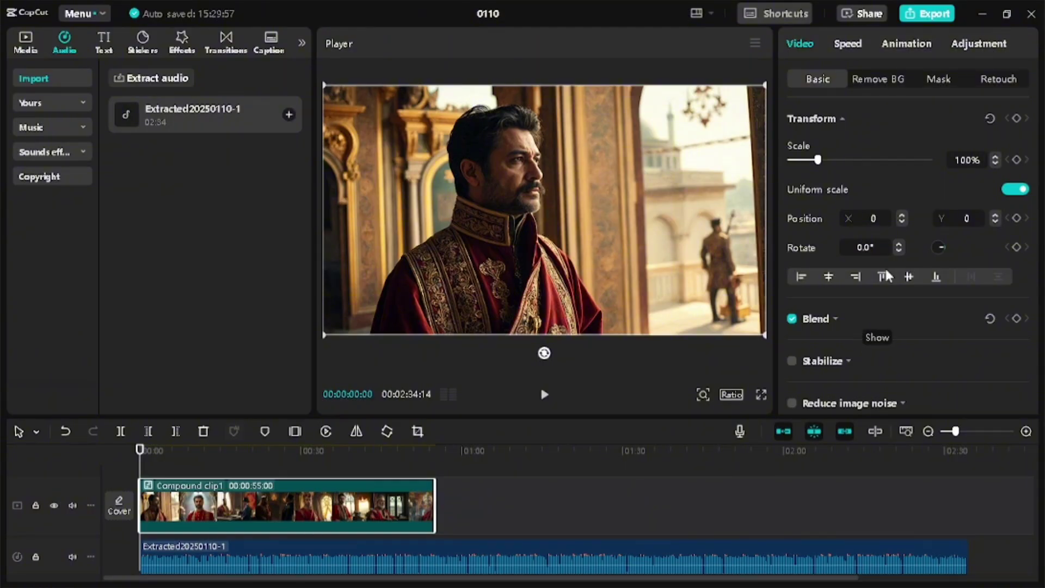
{"action": "left_click", "coordinate": [861, 38]}
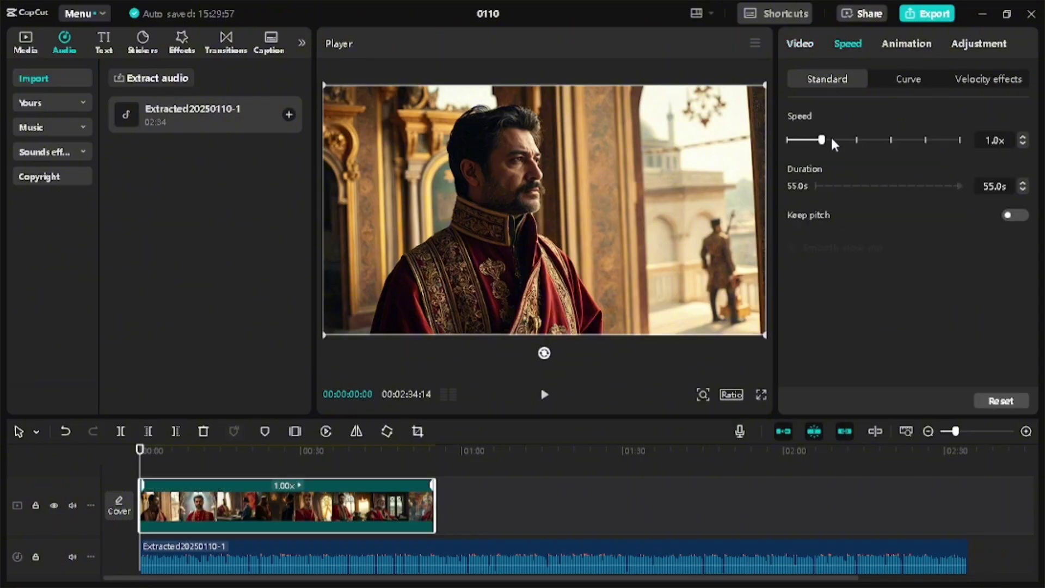
{"action": "left_click_drag", "start_coordinate": [821, 140], "coordinate": [798, 140]}
{"action": "left_click", "coordinate": [1023, 183]}
{"action": "left_click_drag", "start_coordinate": [1024, 186], "coordinate": [1025, 186]}
{"action": "left_click", "coordinate": [1024, 186]}
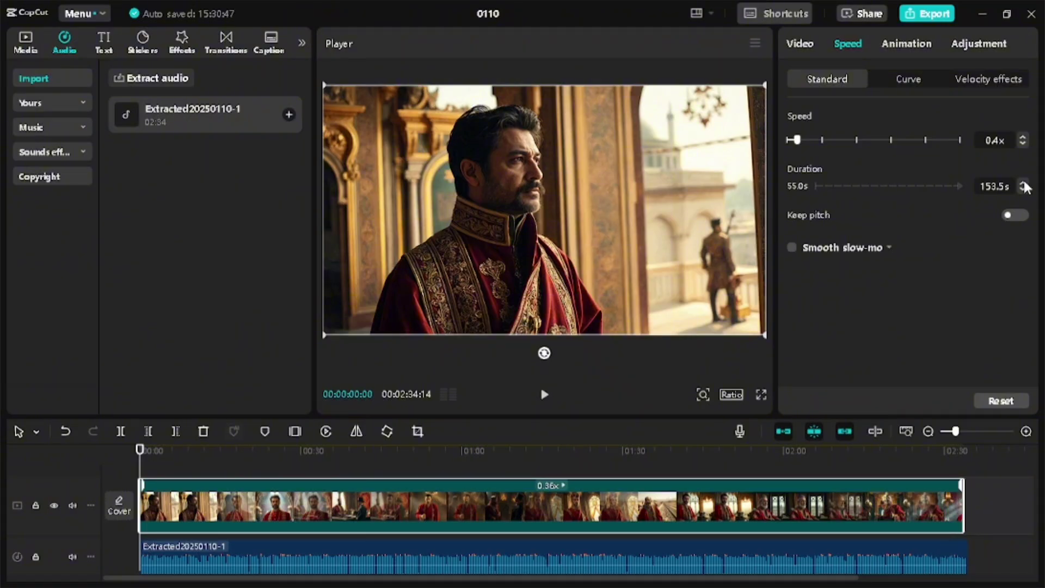
{"action": "left_click", "coordinate": [1025, 186]}
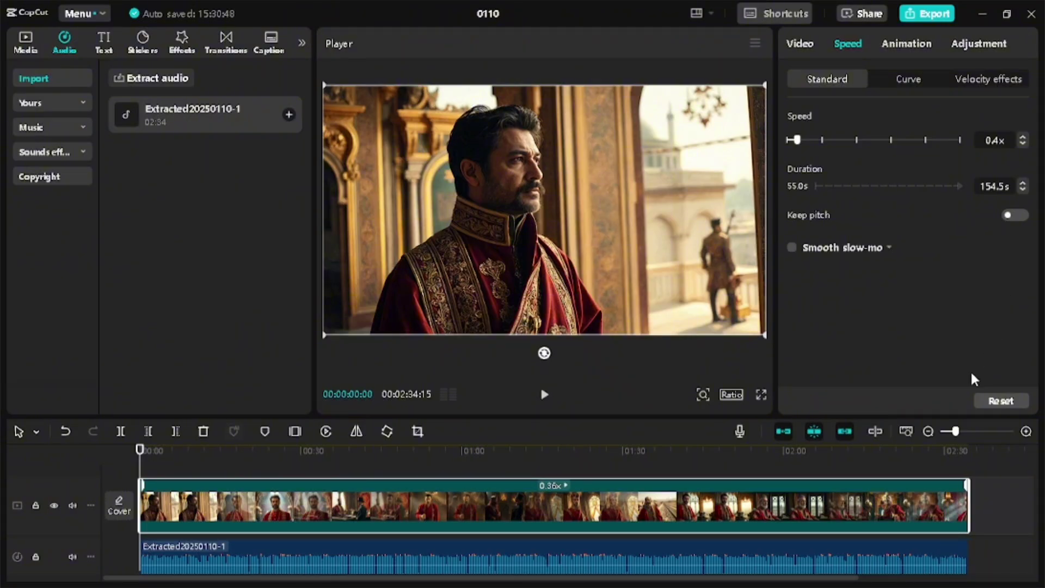
{"action": "left_click", "coordinate": [843, 465]}
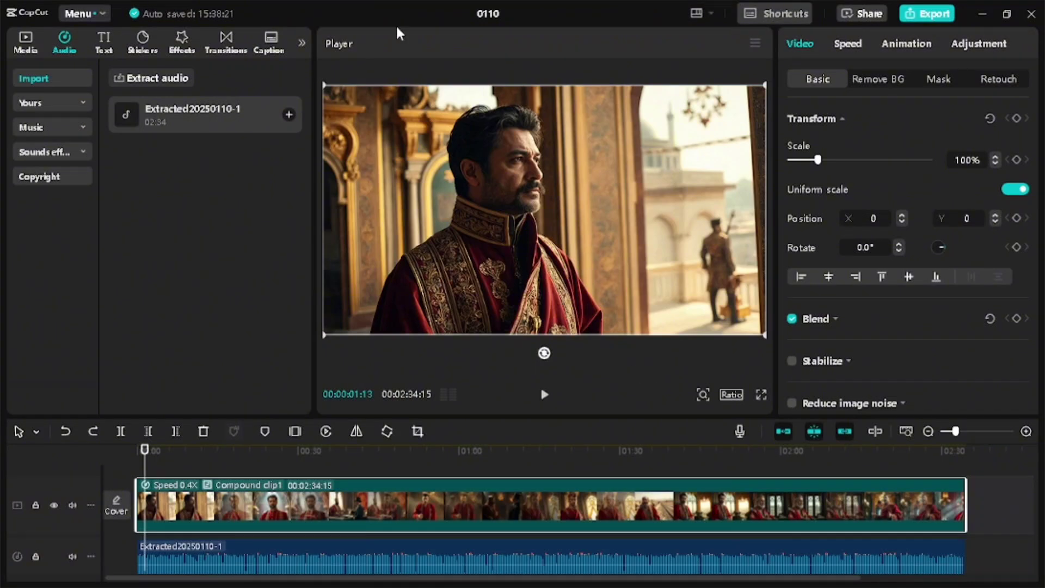
Step: Generate auto captions with Arabic as the spoken language and enlarge the caption text in the video preview
{"action": "left_click", "coordinate": [272, 40]}
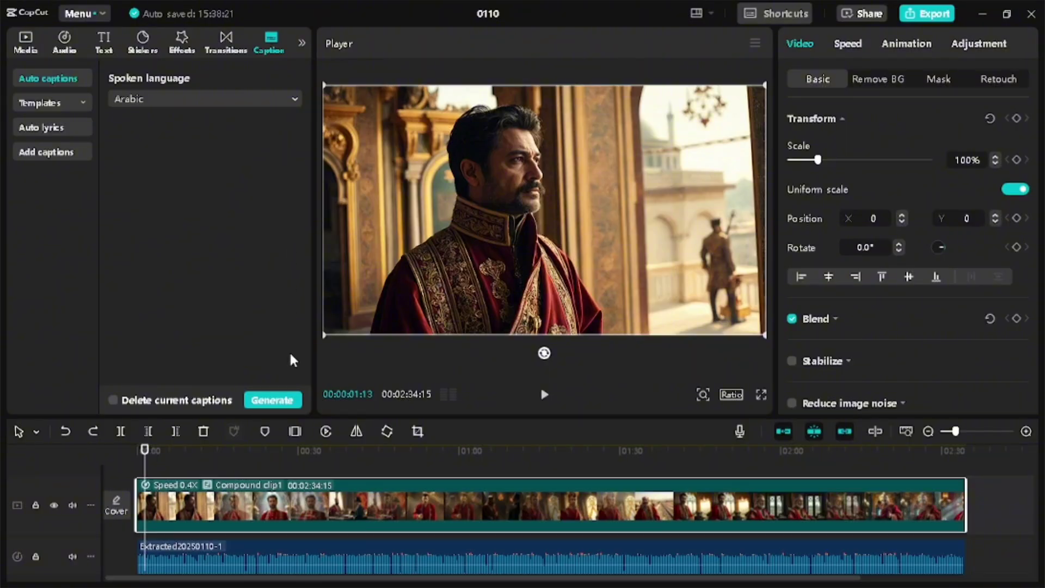
{"action": "left_click", "coordinate": [269, 403]}
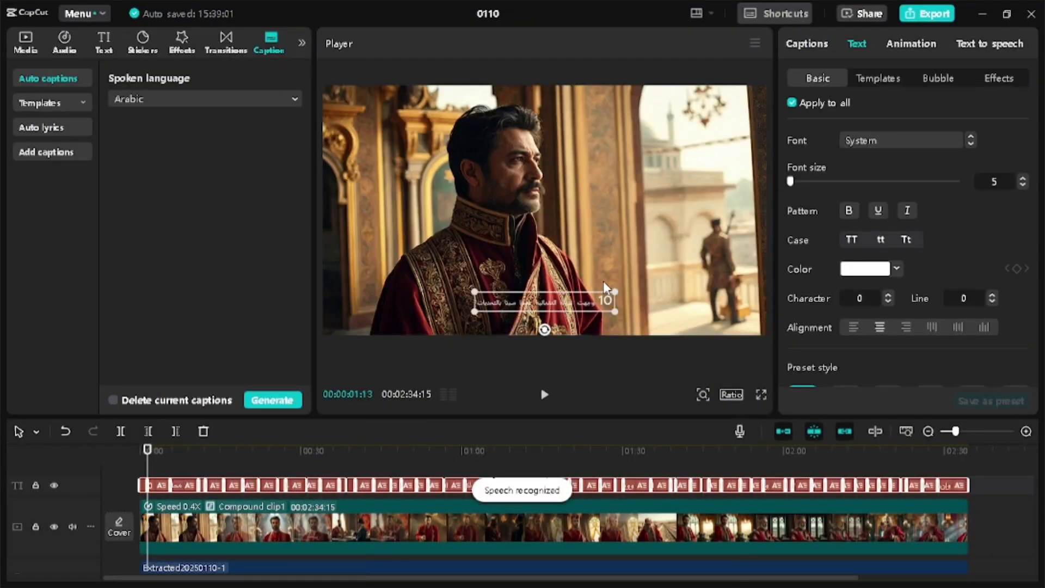
{"action": "left_click_drag", "start_coordinate": [618, 294], "coordinate": [678, 256]}
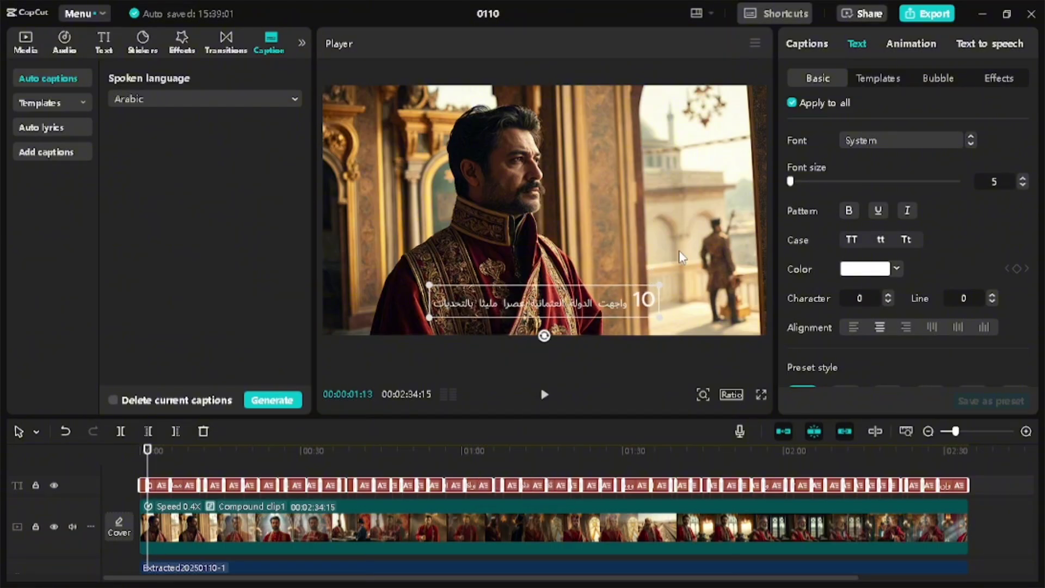
Step: Try the serif caption template, and apply the white "THE QUICK BROWN FOX" text template with the red last word to all captions
{"action": "left_click", "coordinate": [868, 77]}
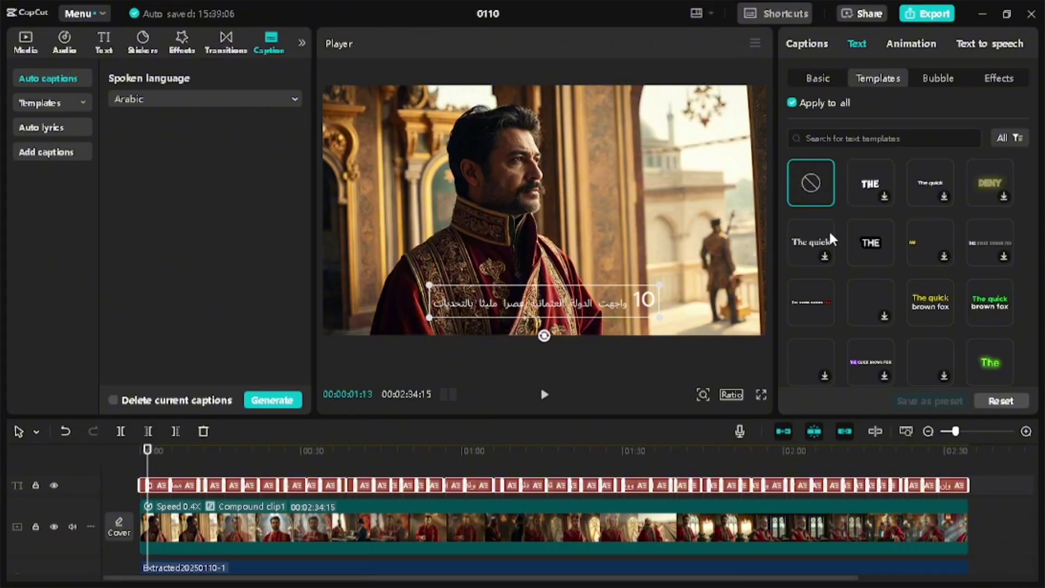
{"action": "scroll", "coordinate": [828, 230], "scroll_direction": "down", "scroll_amount": 3}
{"action": "scroll", "coordinate": [829, 230], "scroll_direction": "up", "scroll_amount": 2}
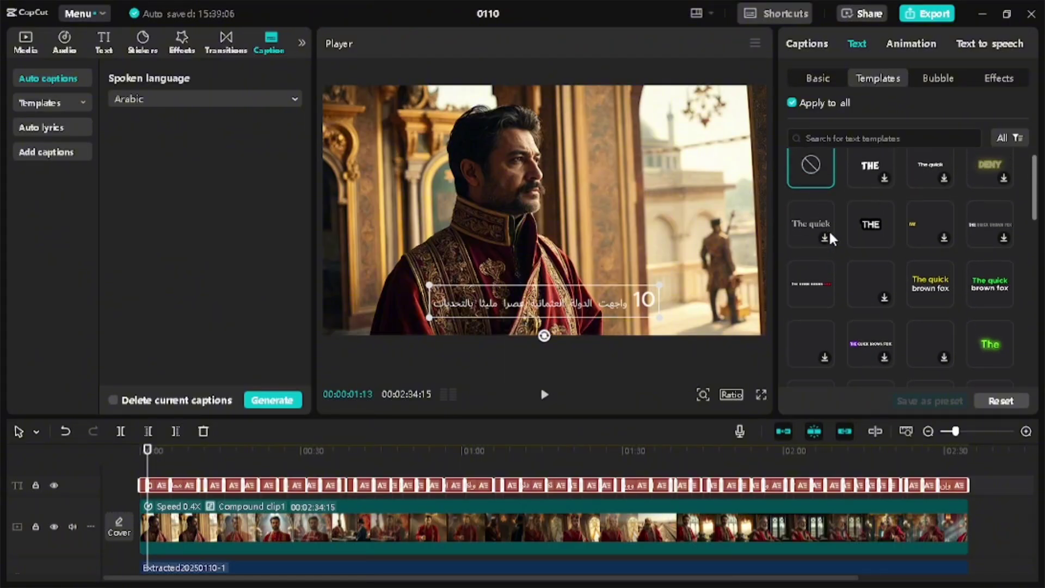
{"action": "scroll", "coordinate": [822, 229], "scroll_direction": "up", "scroll_amount": 1}
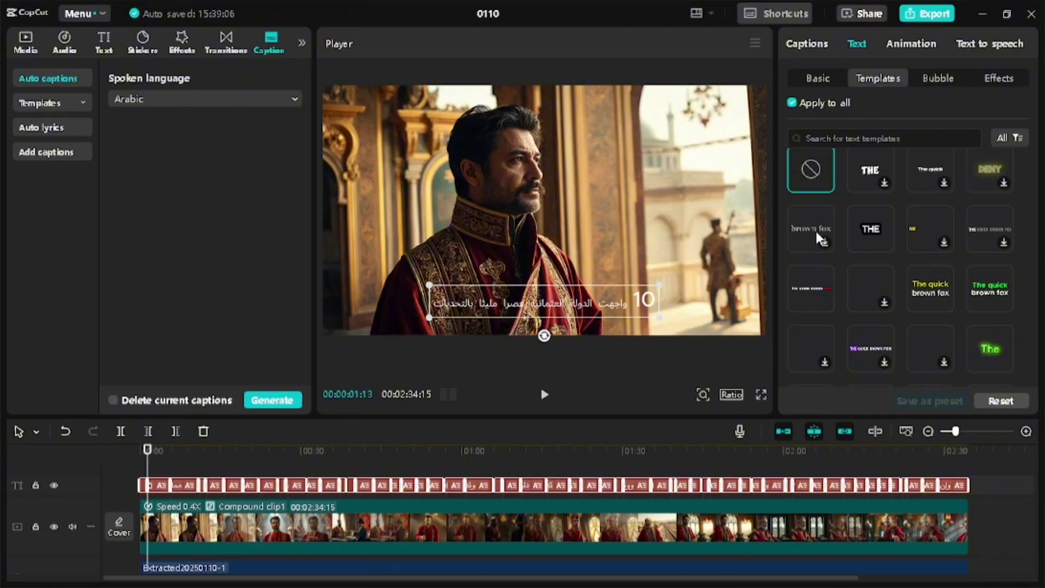
{"action": "left_click", "coordinate": [815, 230]}
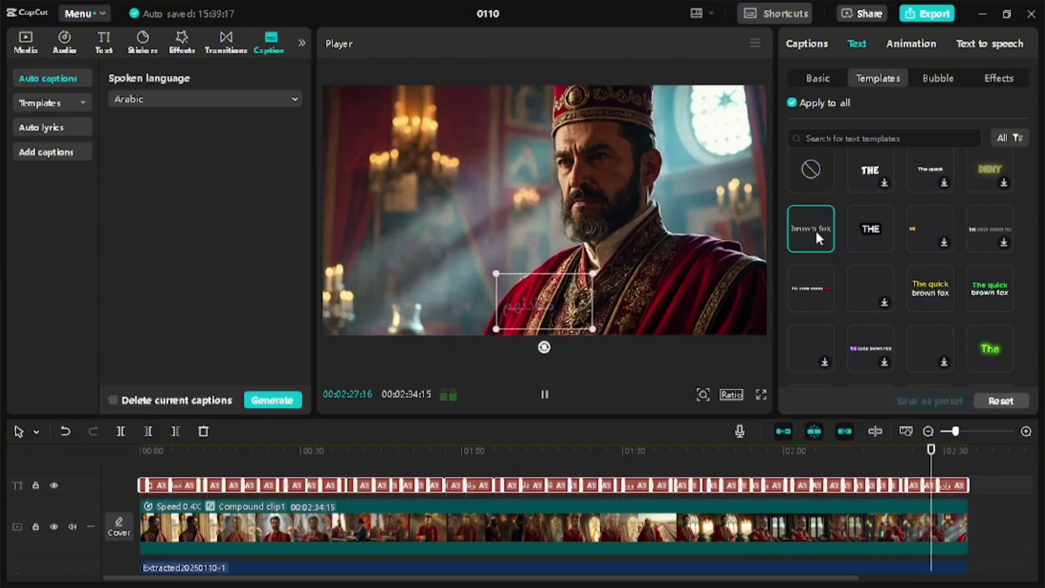
{"action": "left_click", "coordinate": [814, 228]}
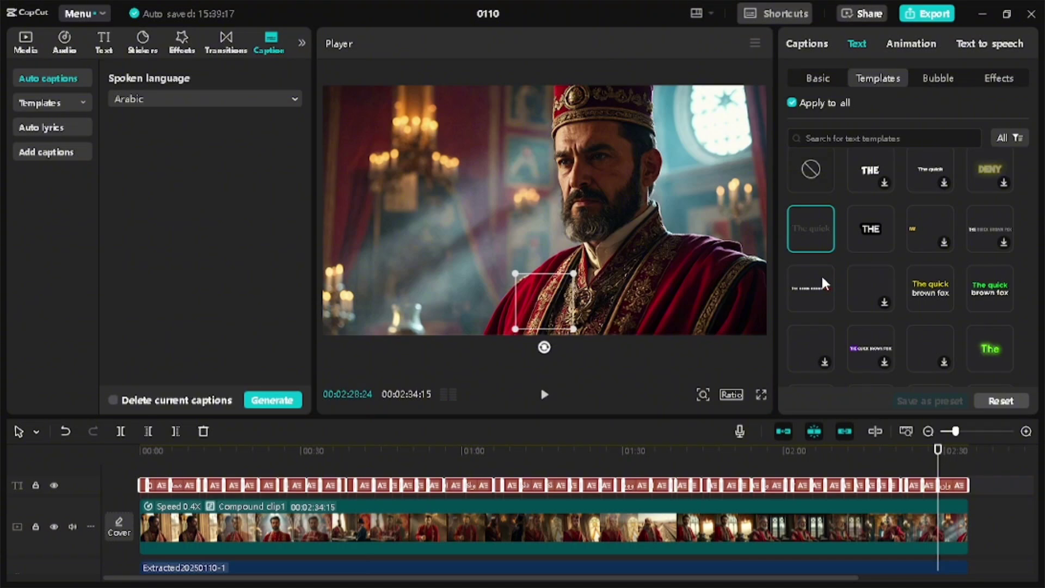
{"action": "left_click", "coordinate": [821, 277]}
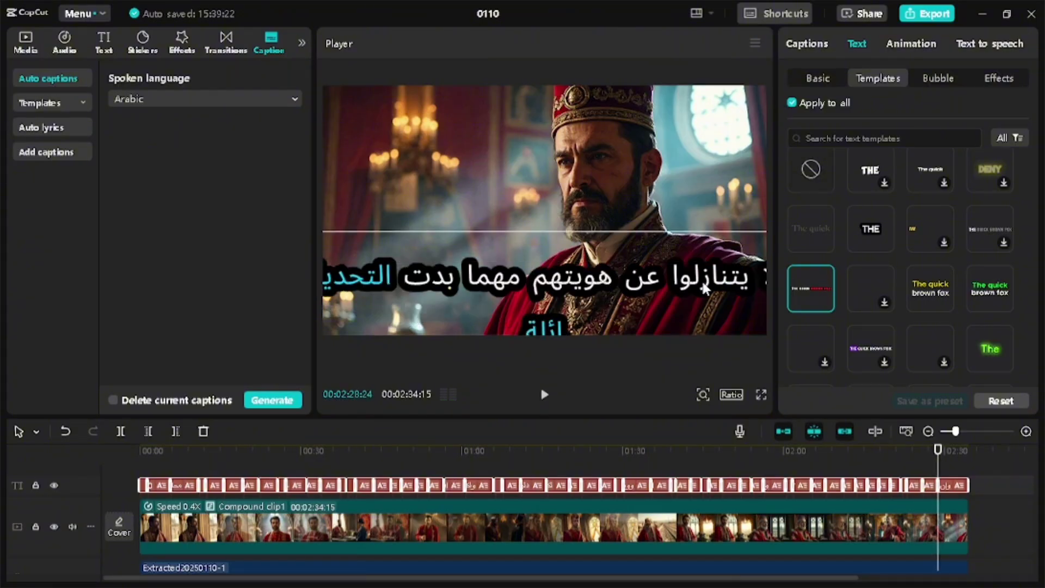
Step: Shrink the caption text box in the preview so its width fits inside the video frame
{"action": "left_click", "coordinate": [702, 395]}
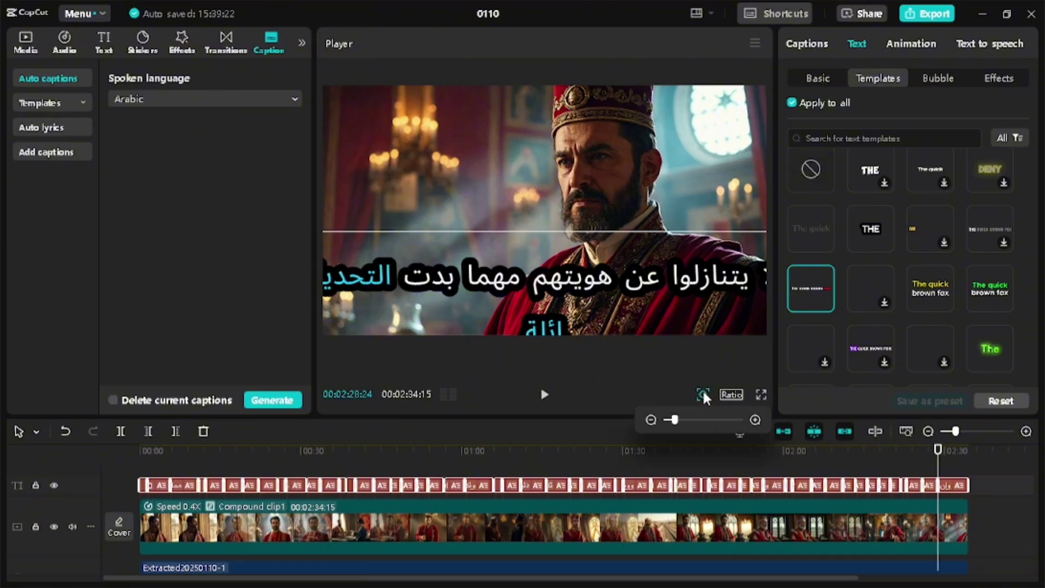
{"action": "left_click", "coordinate": [670, 421]}
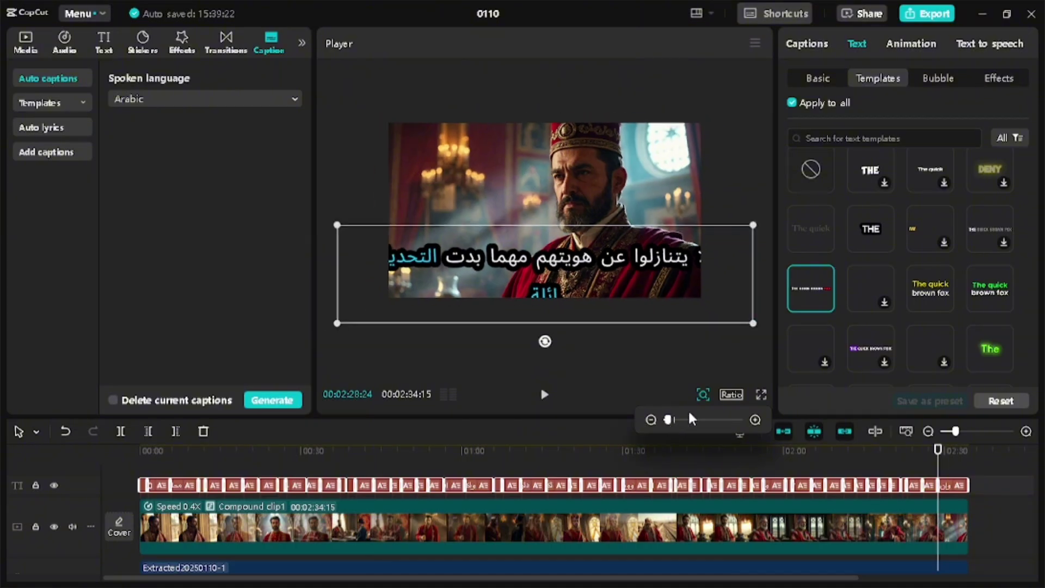
{"action": "left_click_drag", "start_coordinate": [759, 326], "coordinate": [695, 309]}
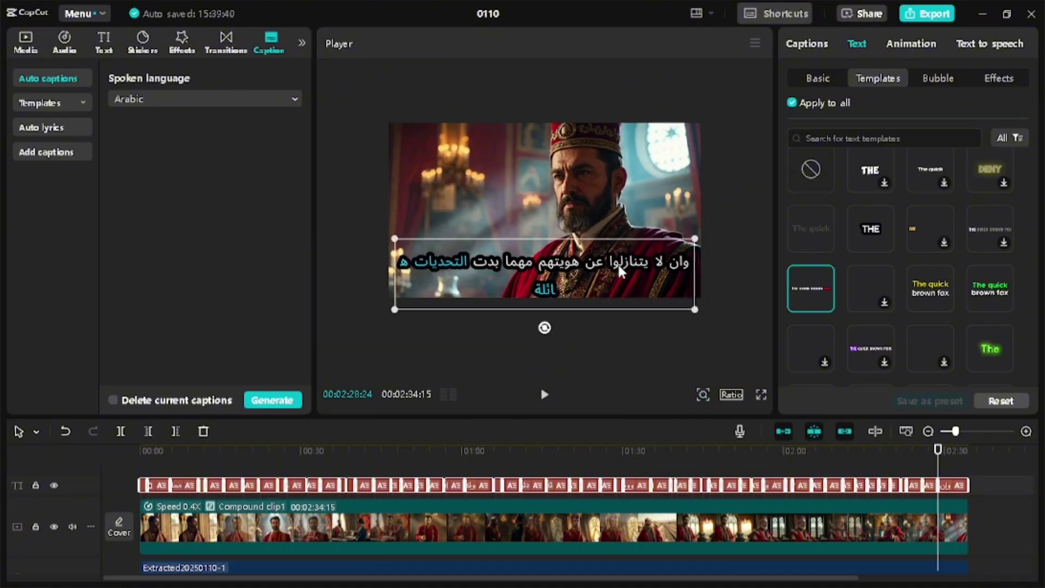
Step: Apply the plain bold white "The quick brown fox" text template to all captions
{"action": "left_click", "coordinate": [704, 394]}
{"action": "left_click", "coordinate": [674, 420]}
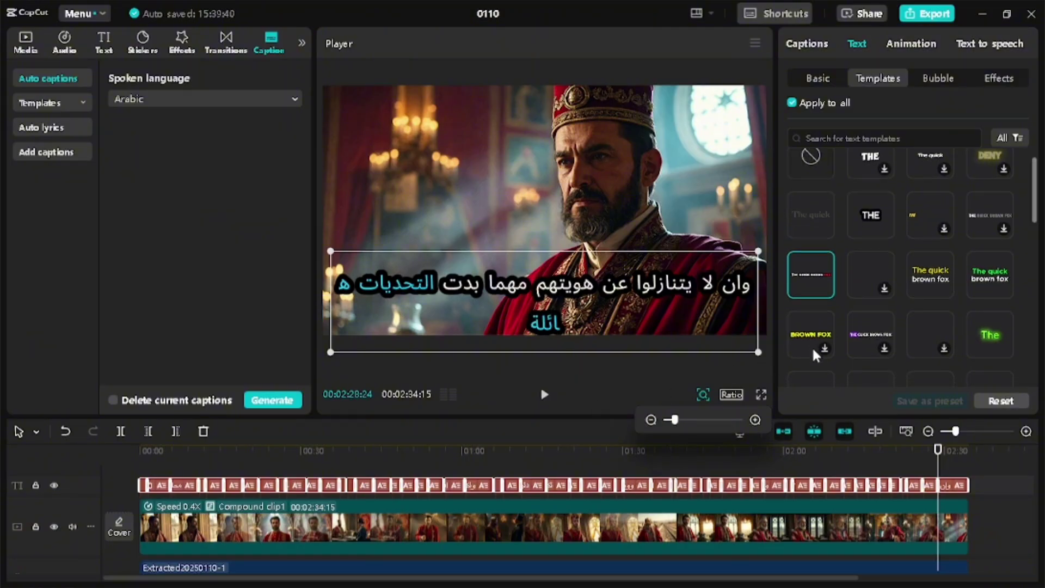
{"action": "scroll", "coordinate": [813, 353], "scroll_direction": "down", "scroll_amount": 1}
{"action": "scroll", "coordinate": [812, 346], "scroll_direction": "down", "scroll_amount": 5}
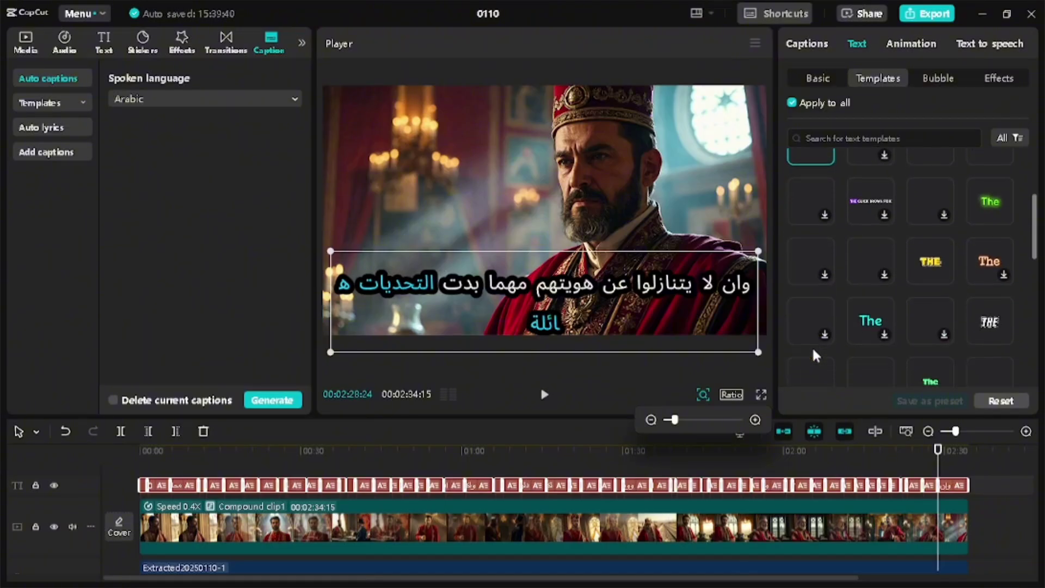
{"action": "scroll", "coordinate": [813, 352], "scroll_direction": "down", "scroll_amount": 5}
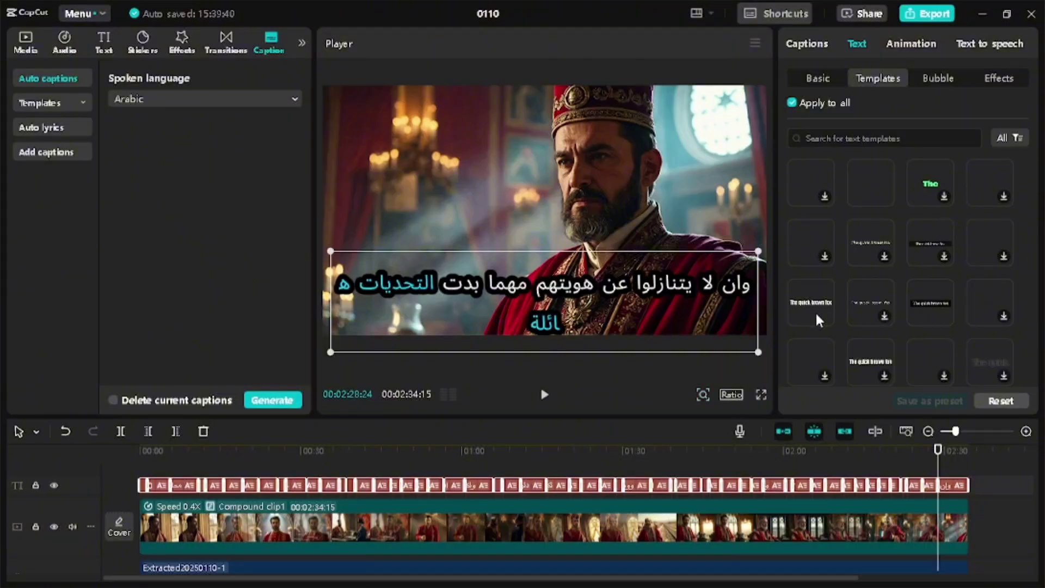
{"action": "left_click", "coordinate": [816, 316]}
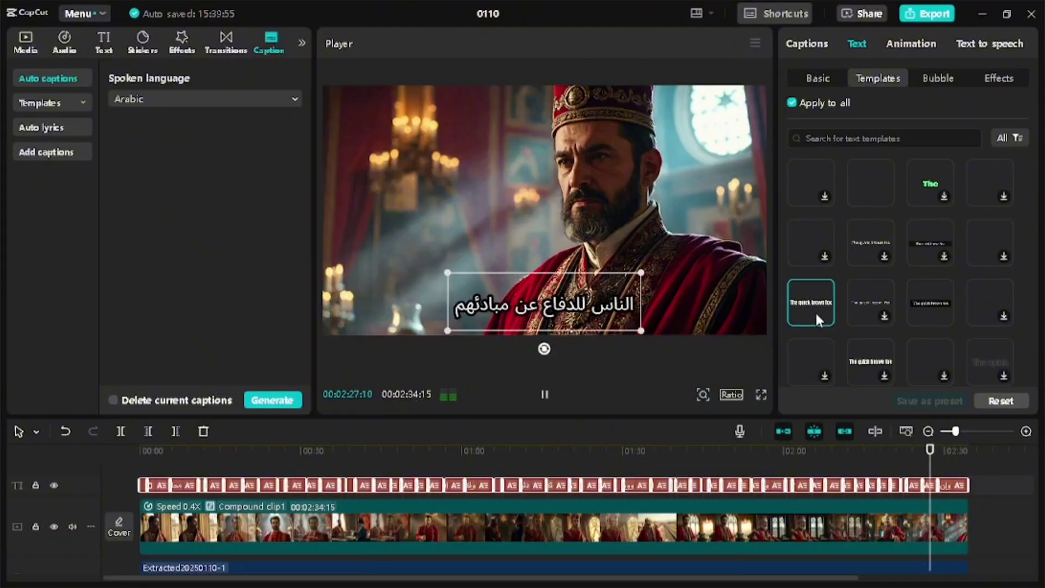
{"action": "key", "text": "space"}
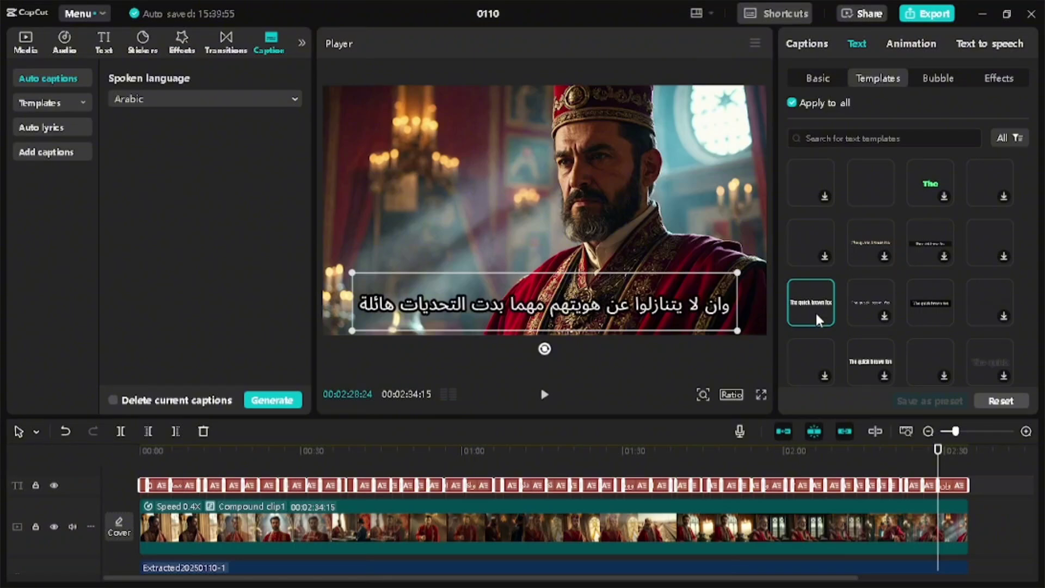
Step: Play back the video from near its start to review the restyled captions against the voice-over
{"action": "left_click", "coordinate": [148, 459]}
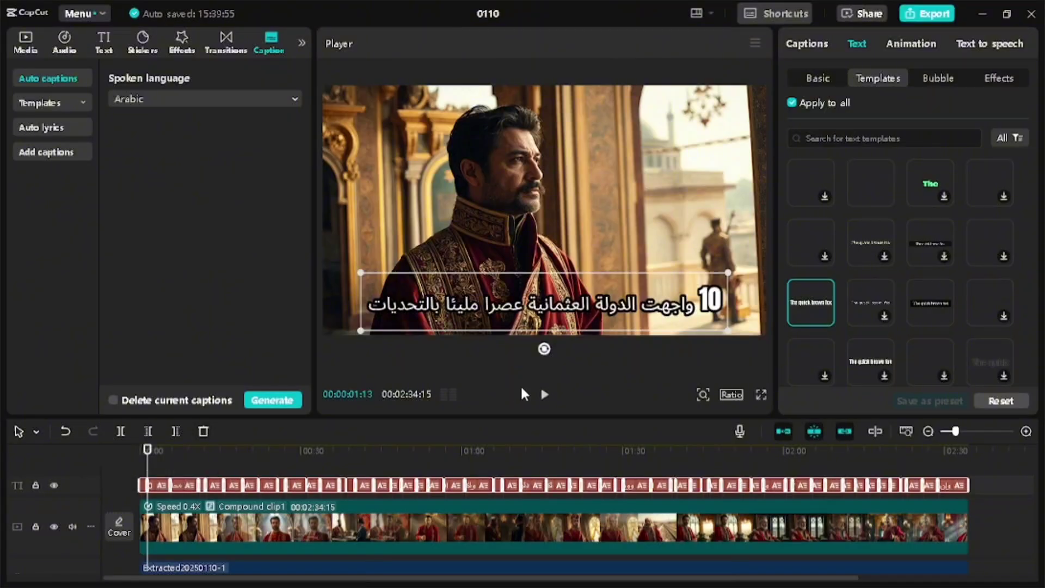
{"action": "left_click", "coordinate": [992, 522]}
{"action": "left_click", "coordinate": [151, 456]}
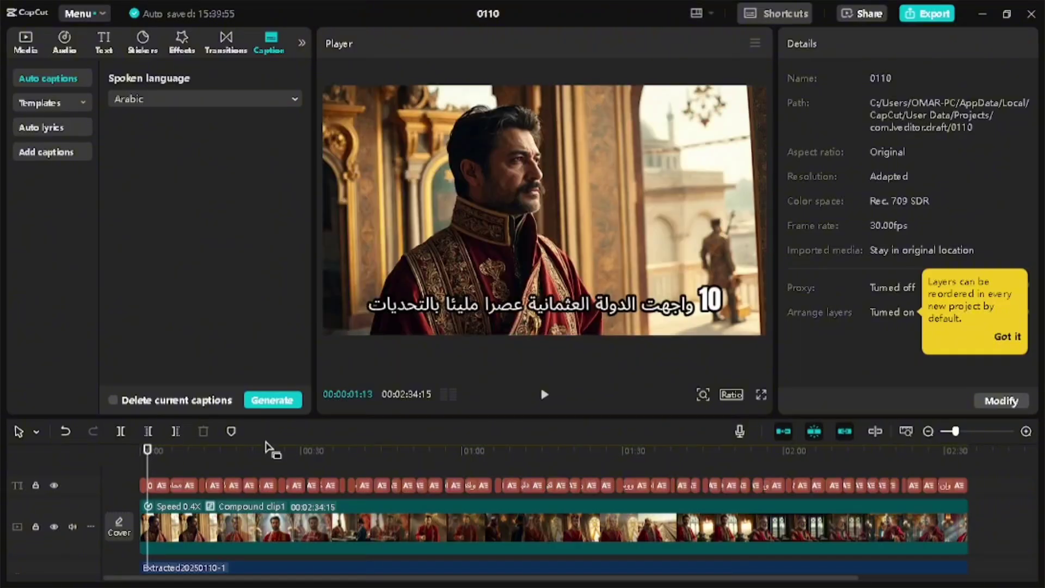
{"action": "left_click", "coordinate": [548, 396]}
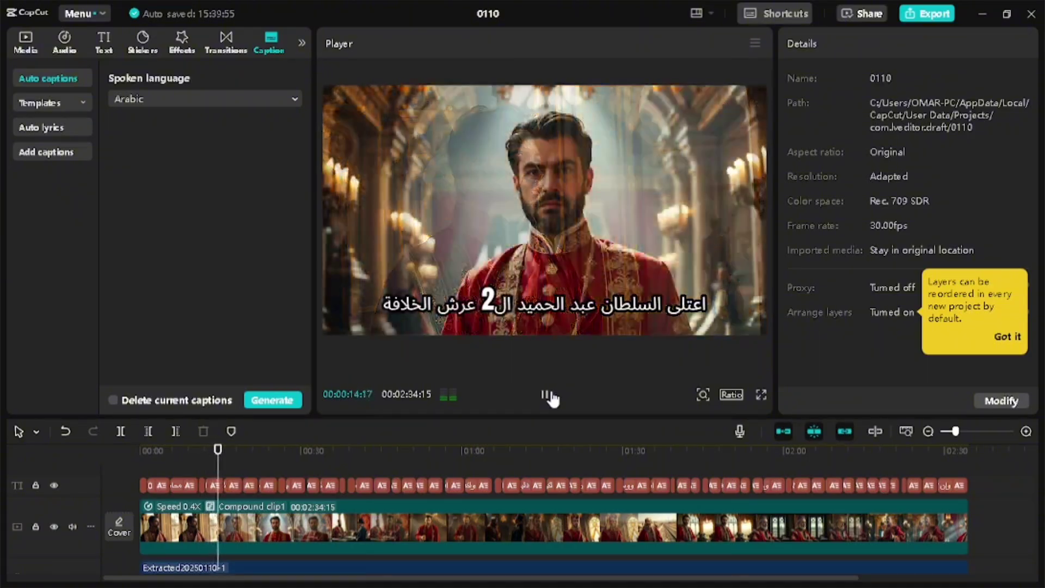
{"action": "left_click", "coordinate": [550, 395]}
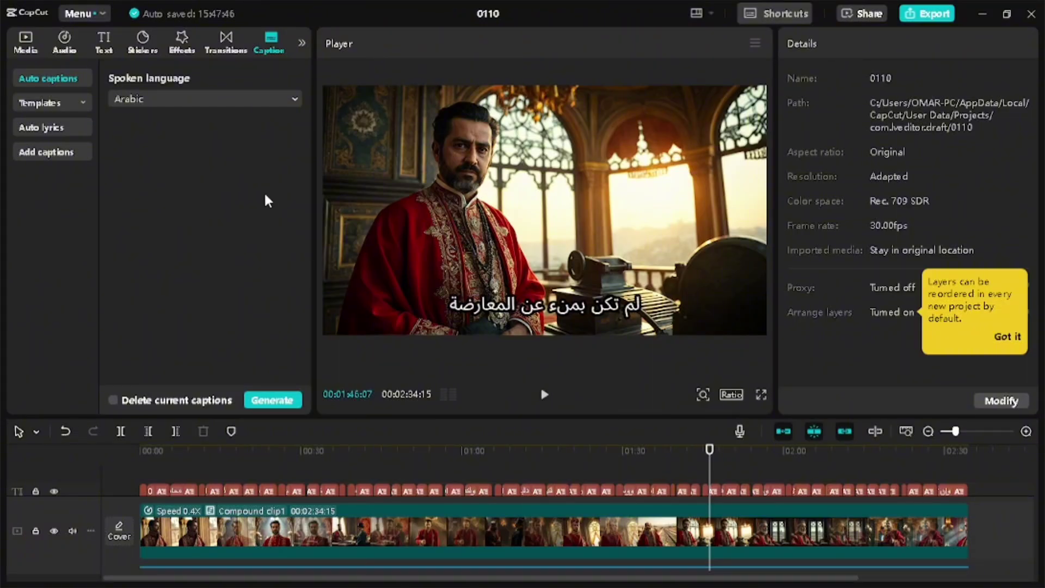
Step: Search the audio library's music for "motivational music"
{"action": "left_click", "coordinate": [65, 43]}
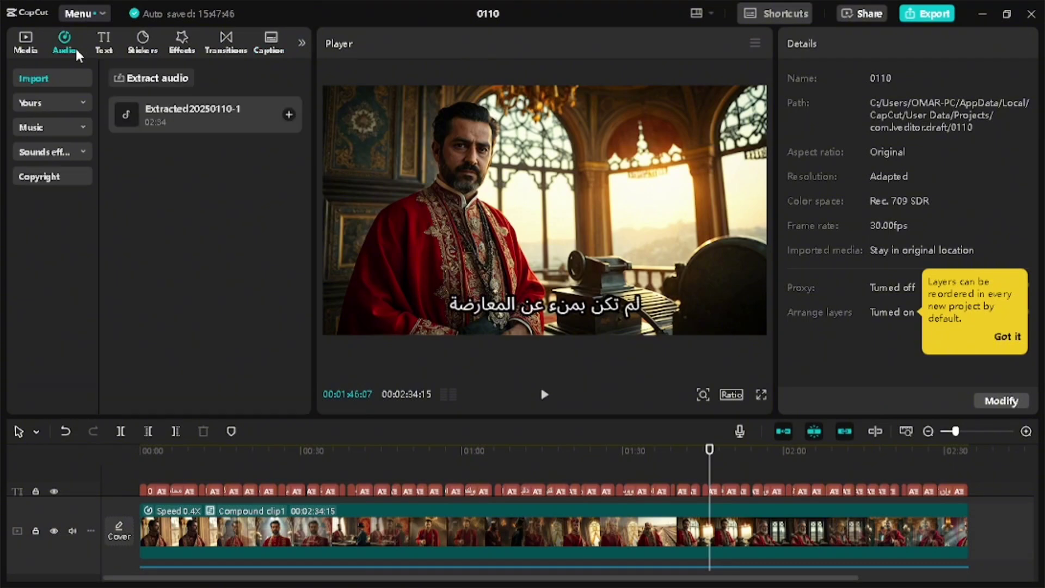
{"action": "left_click", "coordinate": [85, 123]}
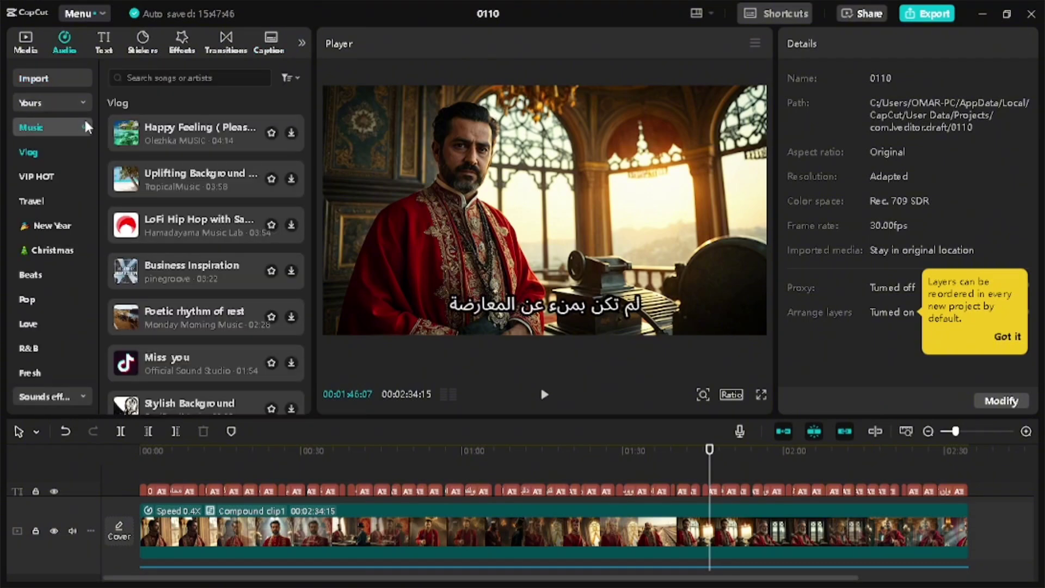
{"action": "left_click", "coordinate": [194, 82]}
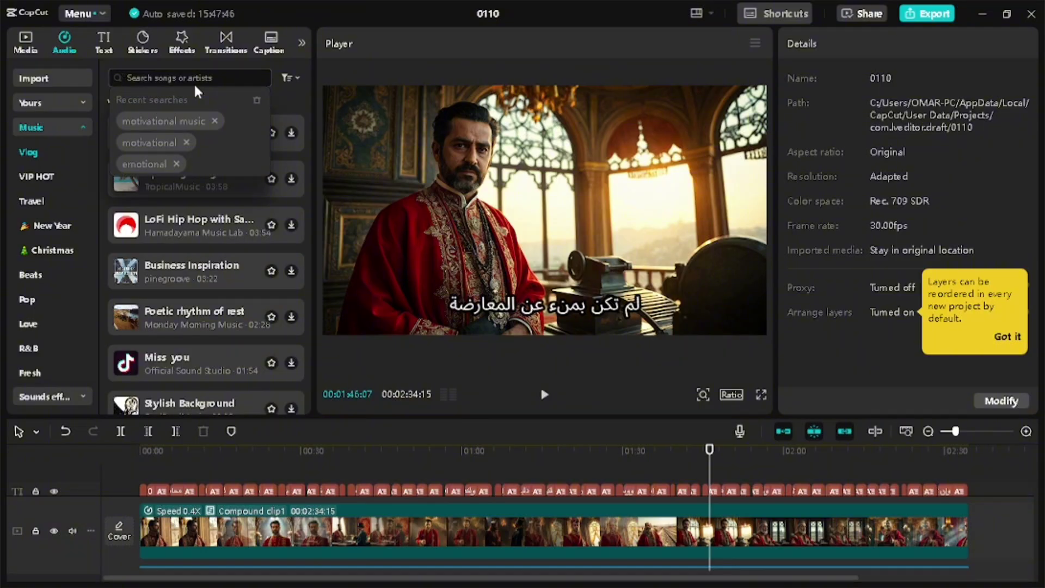
{"action": "type", "text": "mot"}
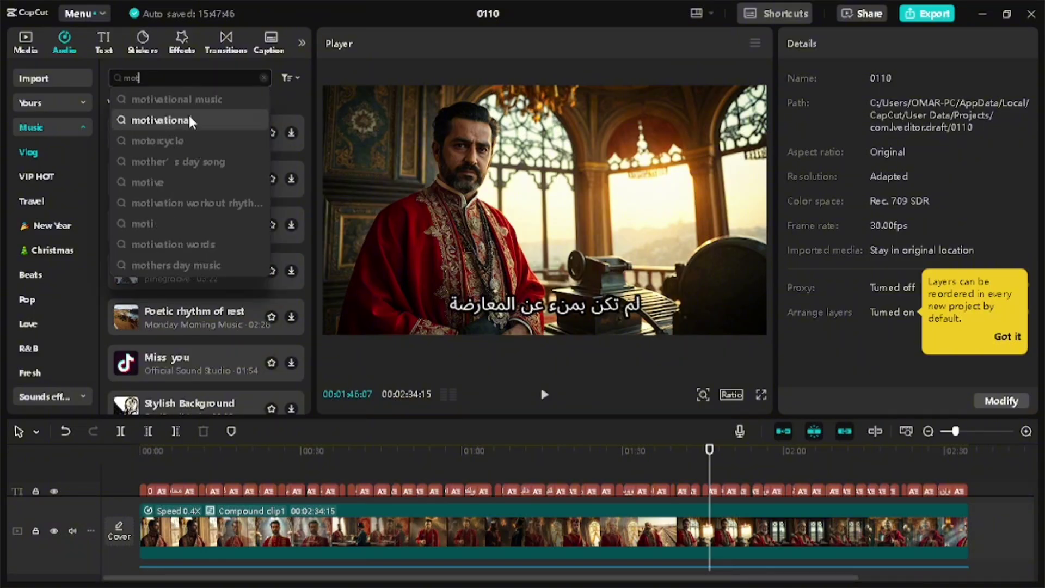
{"action": "left_click", "coordinate": [188, 104]}
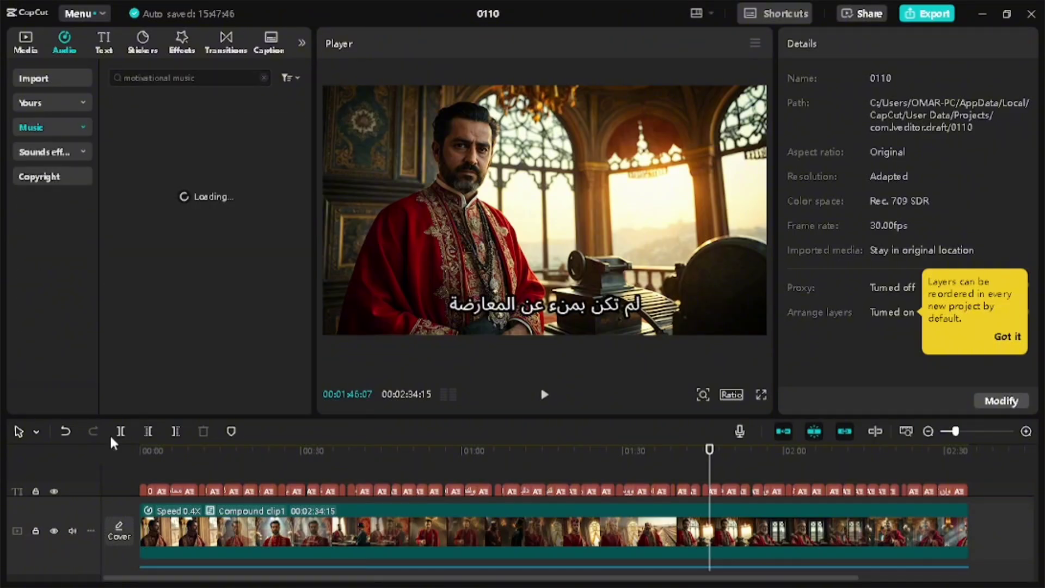
Step: Add the Epic Motivational Trailer track at the start of the timeline and lower its volume to -23.5 dB
{"action": "left_click", "coordinate": [141, 465]}
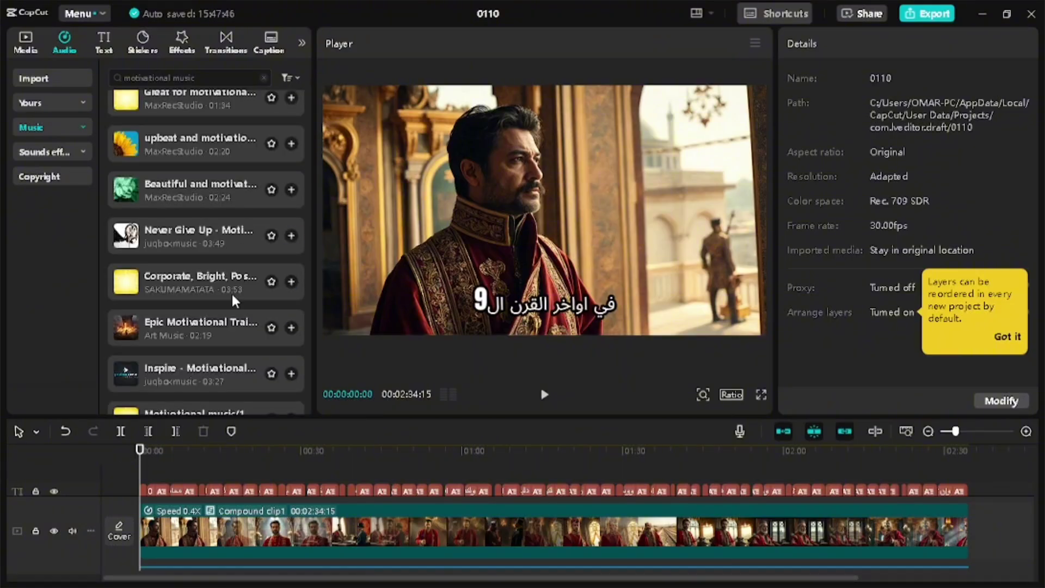
{"action": "left_click", "coordinate": [213, 324]}
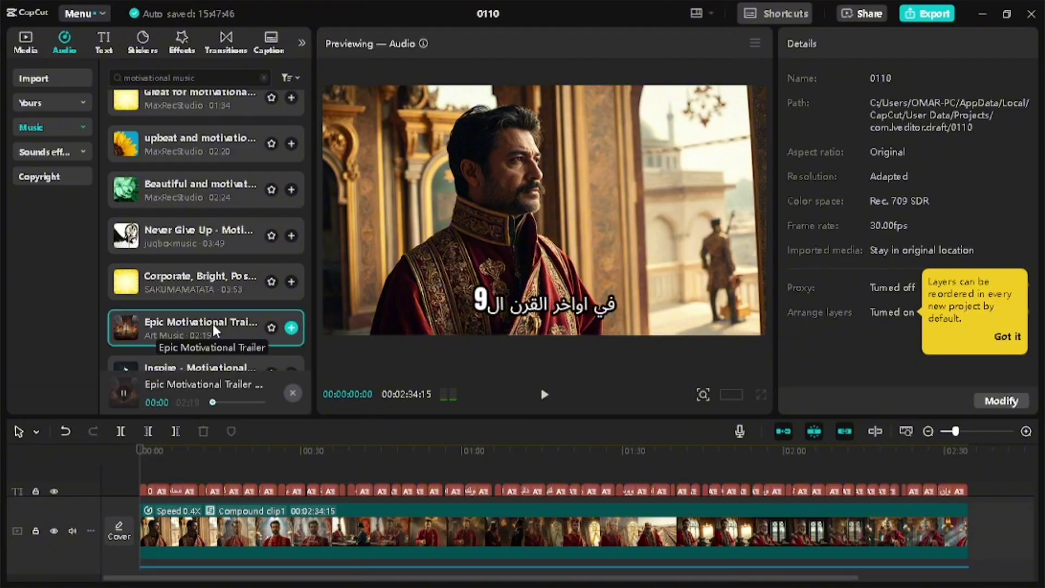
{"action": "left_click", "coordinate": [291, 328]}
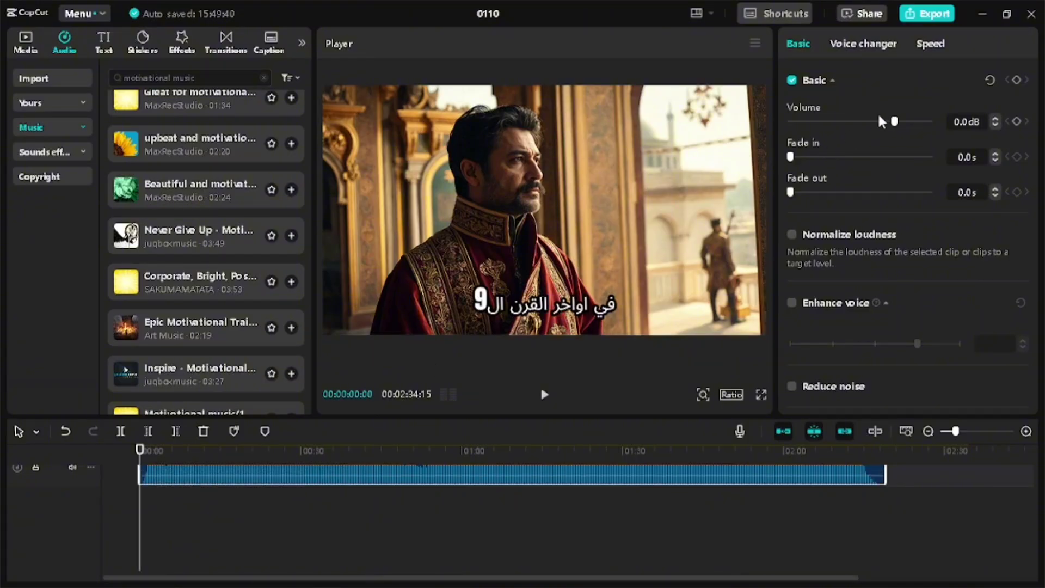
{"action": "left_click_drag", "start_coordinate": [894, 120], "coordinate": [854, 120]}
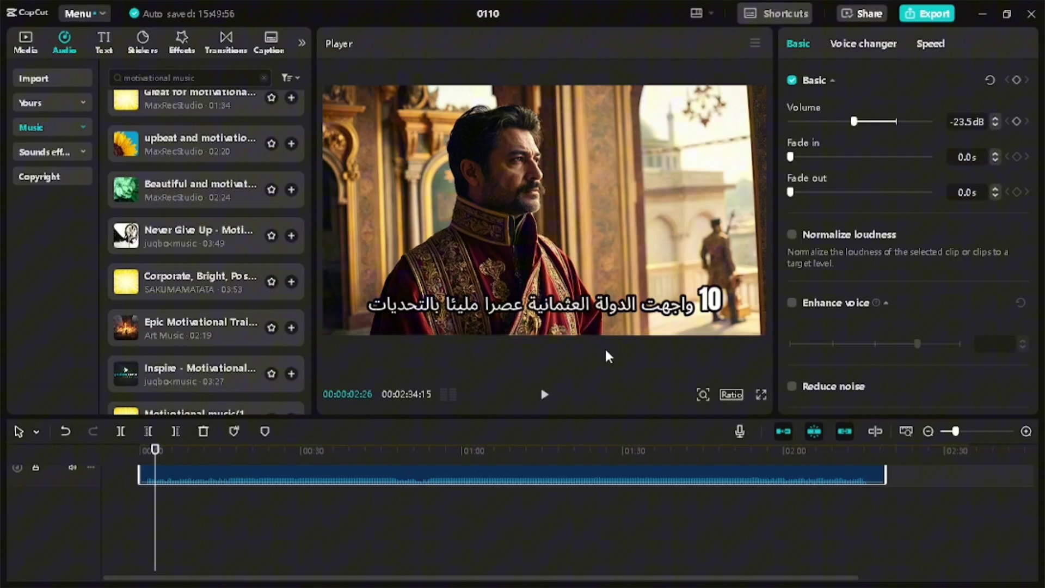
Step: Play back the opening and the section from about 1:22 to check the music balance against the voice-over
{"action": "left_click", "coordinate": [544, 397]}
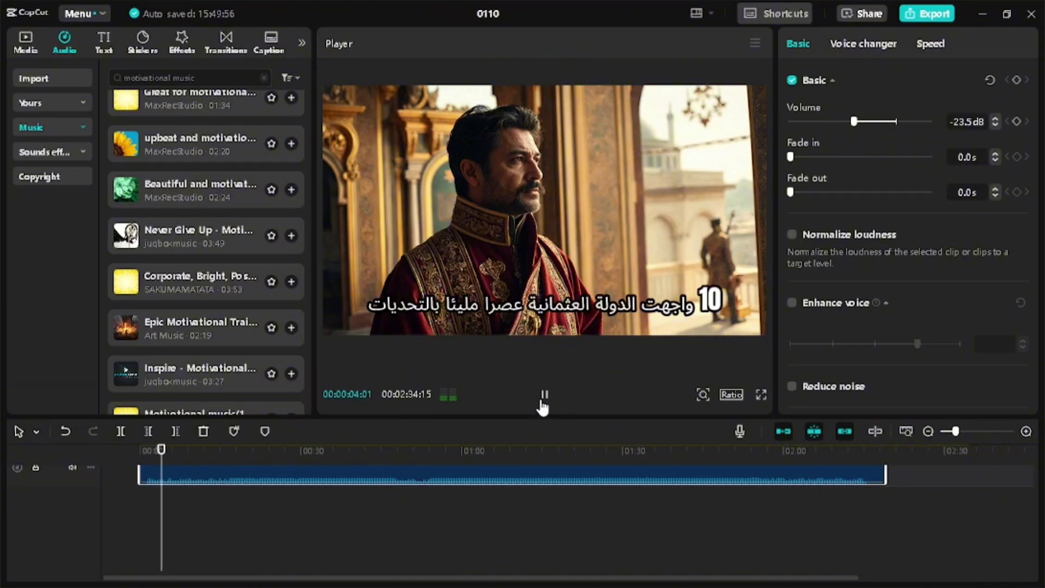
{"action": "scroll", "coordinate": [535, 479], "scroll_direction": "up", "scroll_amount": 3}
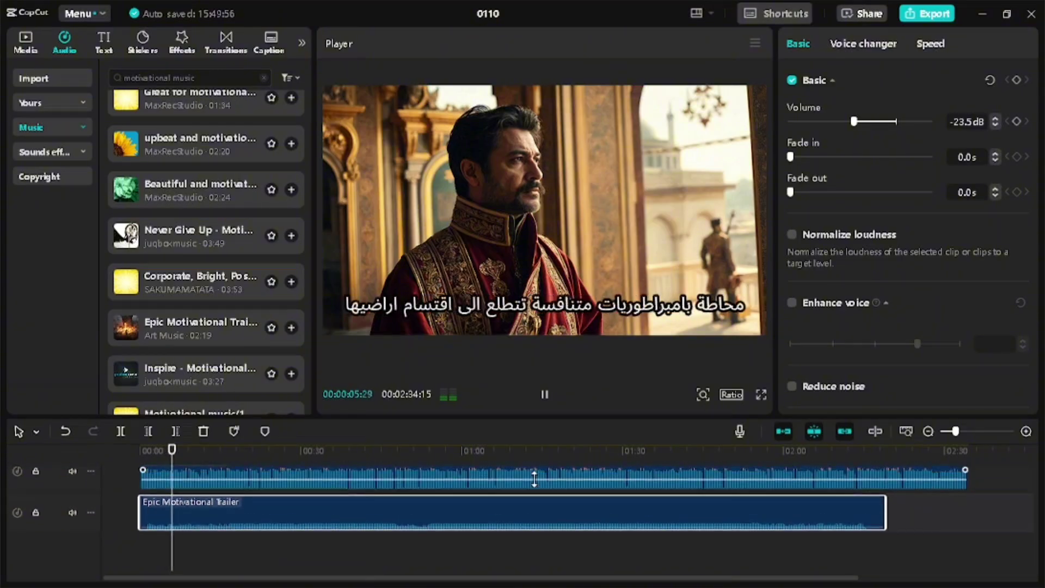
{"action": "scroll", "coordinate": [536, 484], "scroll_direction": "up", "scroll_amount": 3}
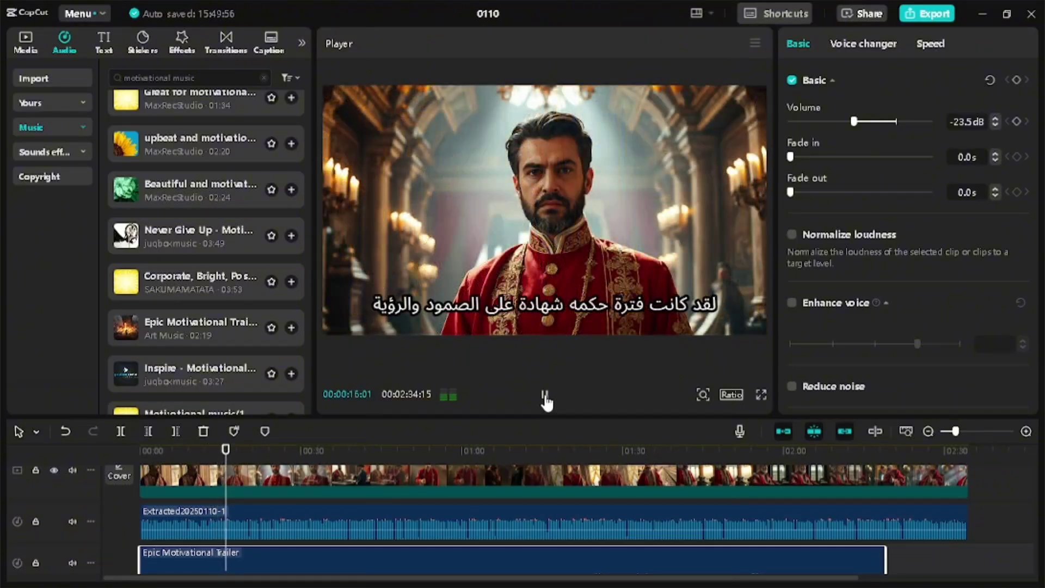
{"action": "left_click", "coordinate": [545, 395]}
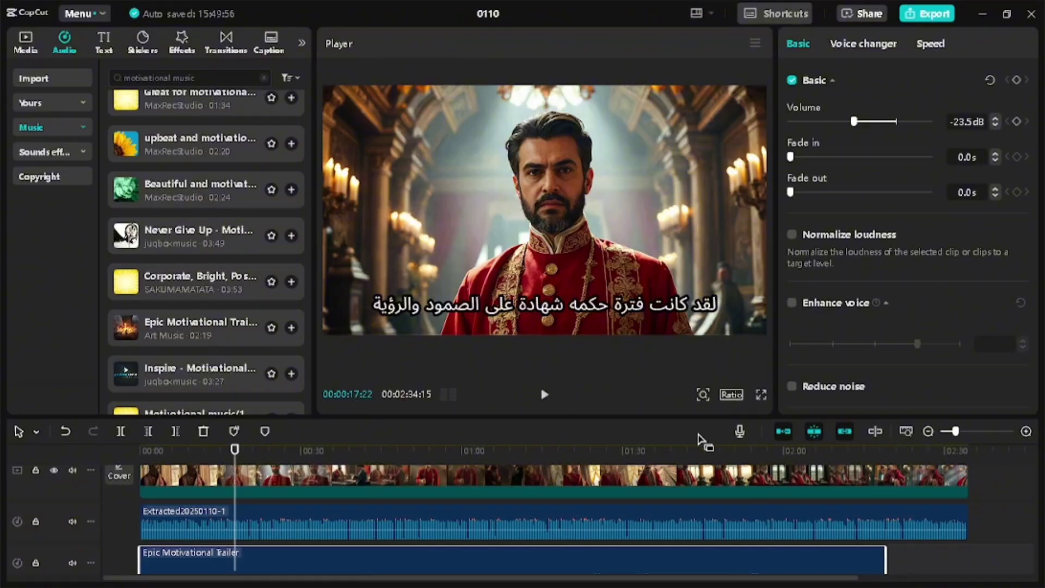
{"action": "left_click", "coordinate": [581, 449]}
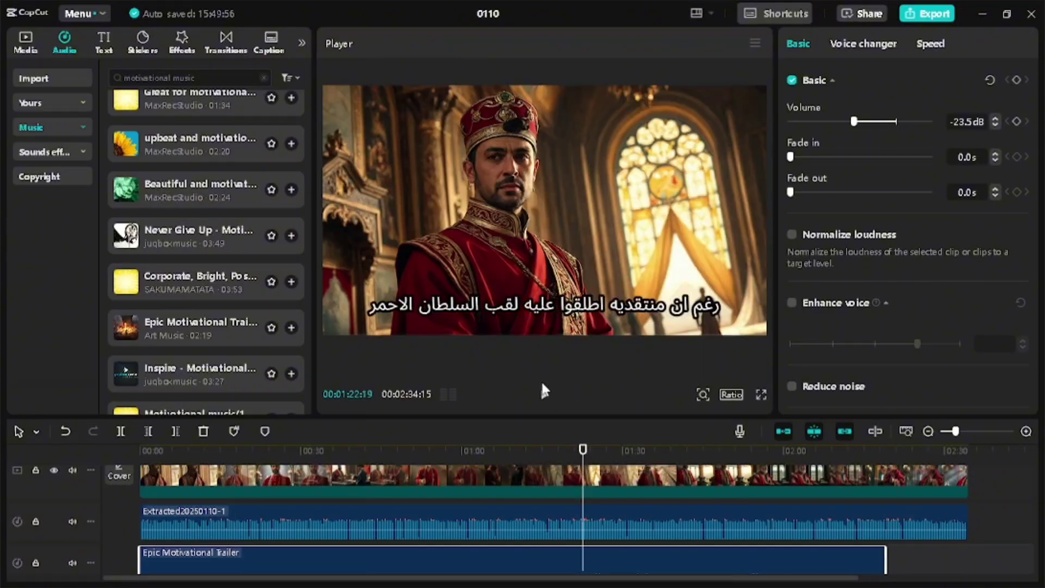
{"action": "left_click", "coordinate": [544, 394]}
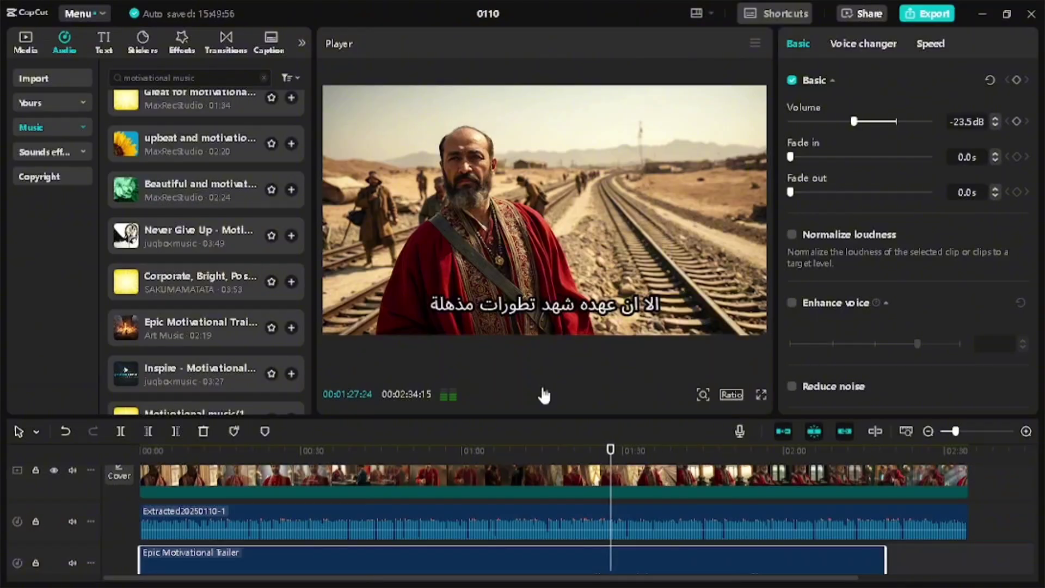
{"action": "left_click", "coordinate": [544, 396]}
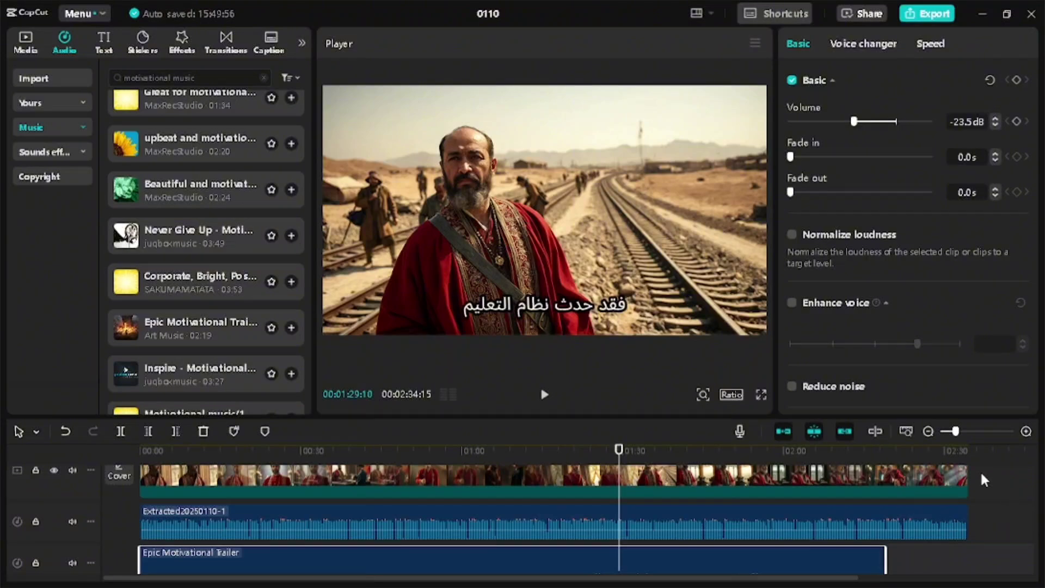
Step: Copy the Epic Motivational Trailer clip and paste the copy directly after it on the music track
{"action": "right_click", "coordinate": [797, 565]}
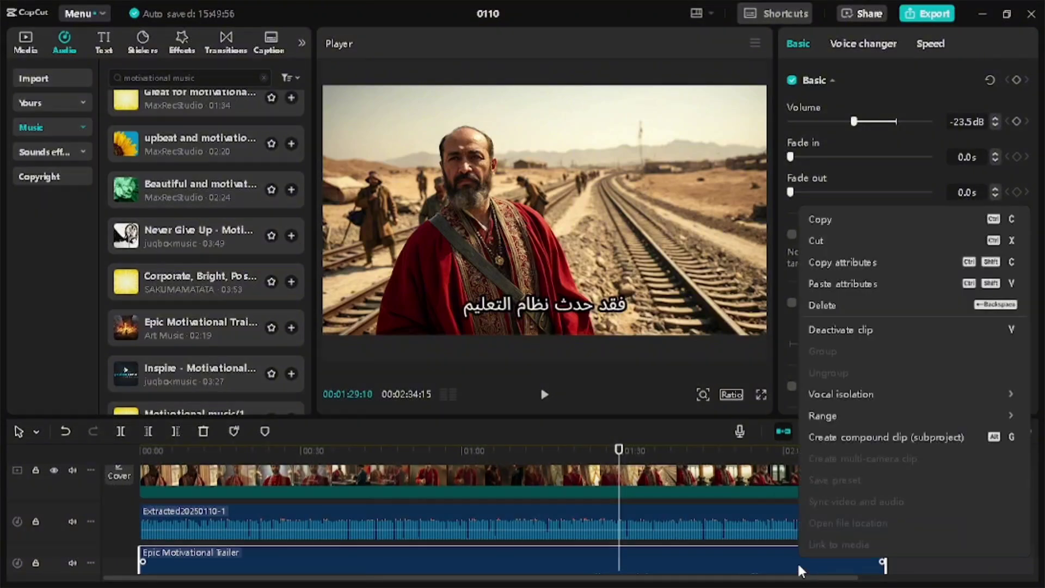
{"action": "left_click", "coordinate": [821, 219]}
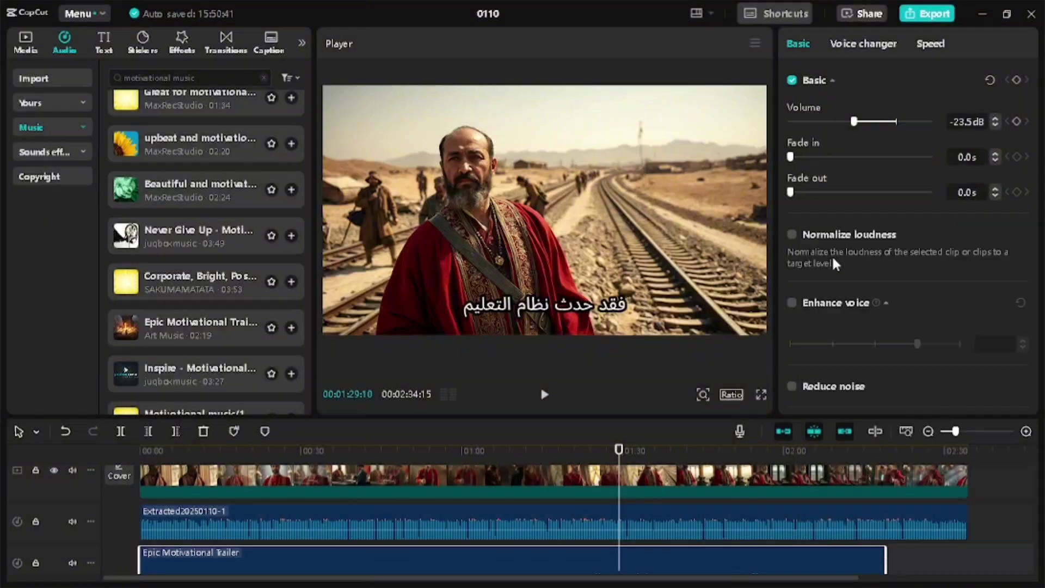
{"action": "right_click", "coordinate": [901, 571]}
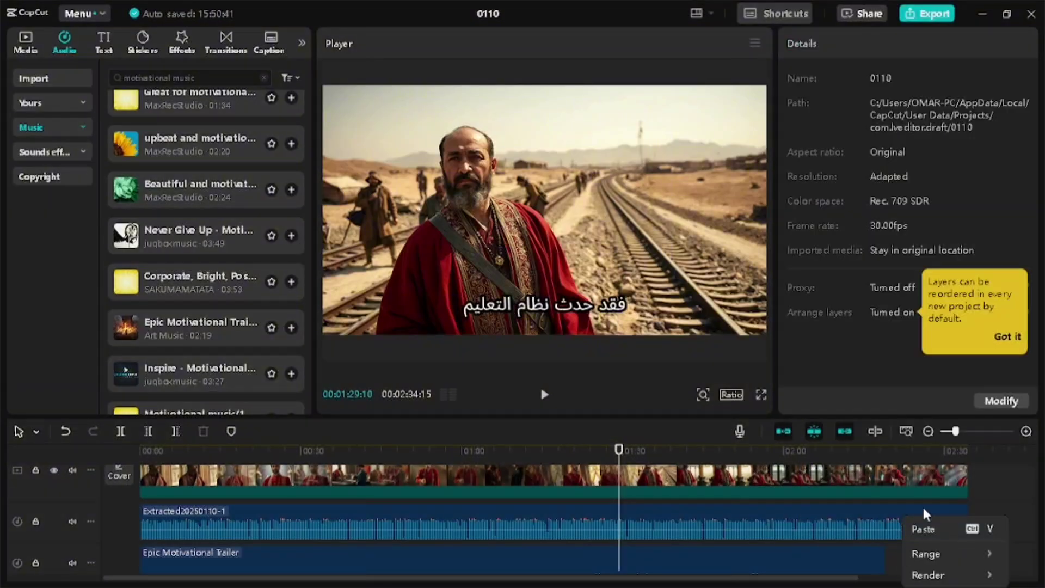
{"action": "left_click", "coordinate": [923, 529]}
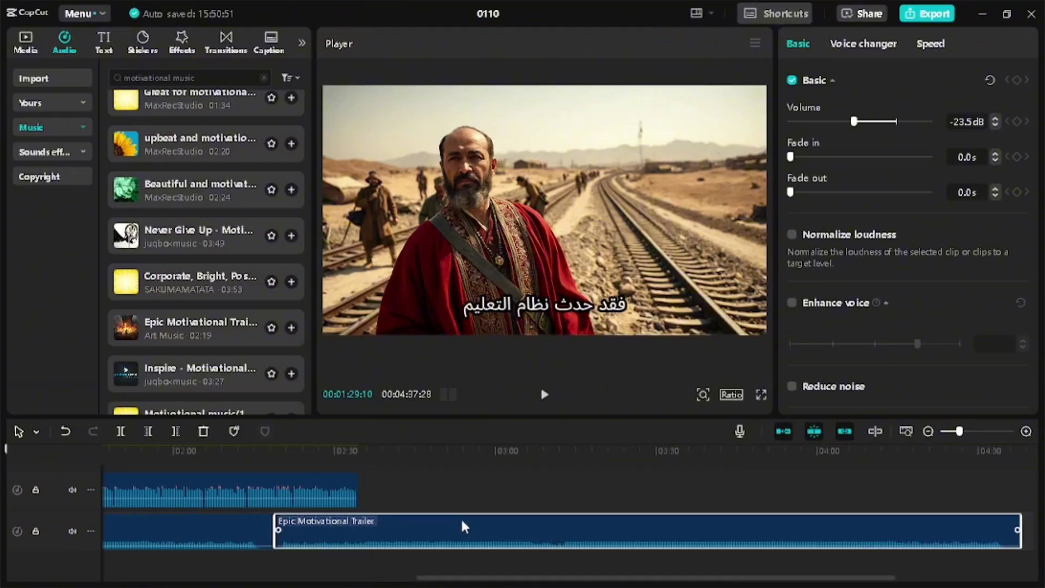
Step: Split the second music clip at the voice-over's end, 00:02:34:14, and delete the excess part
{"action": "left_click", "coordinate": [359, 532]}
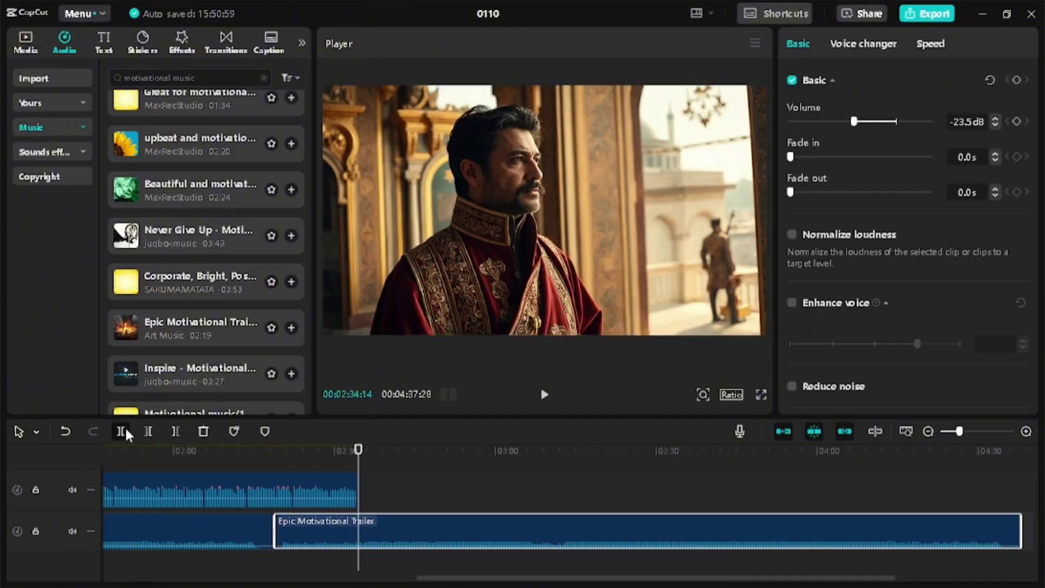
{"action": "left_click", "coordinate": [121, 431]}
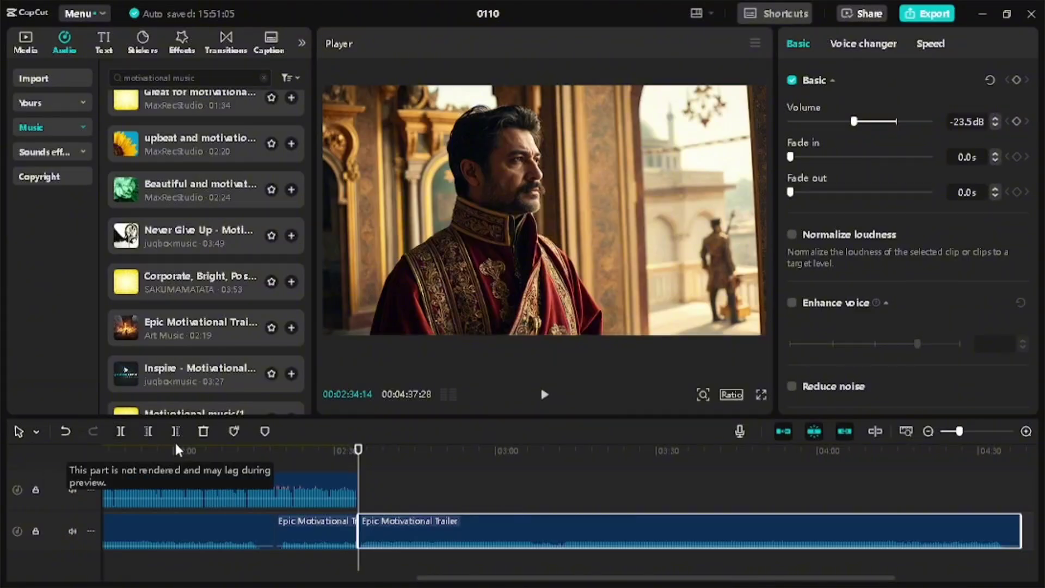
{"action": "left_click", "coordinate": [205, 431]}
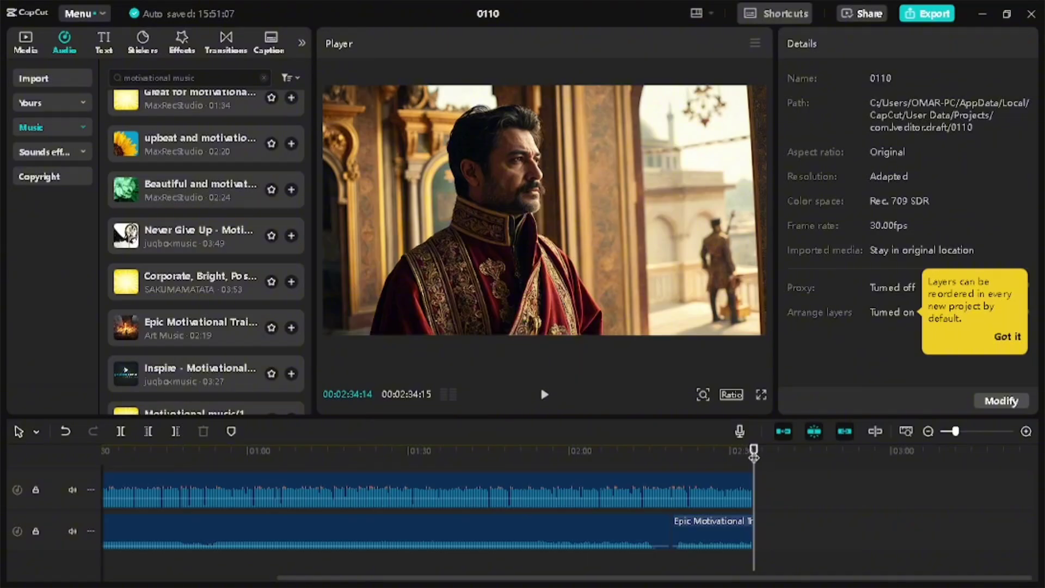
Step: Return the playhead to the start of the project and set the video's export destination to the Desktop folder
{"action": "left_click_drag", "start_coordinate": [753, 450], "coordinate": [209, 451]}
{"action": "key", "text": "Home"}
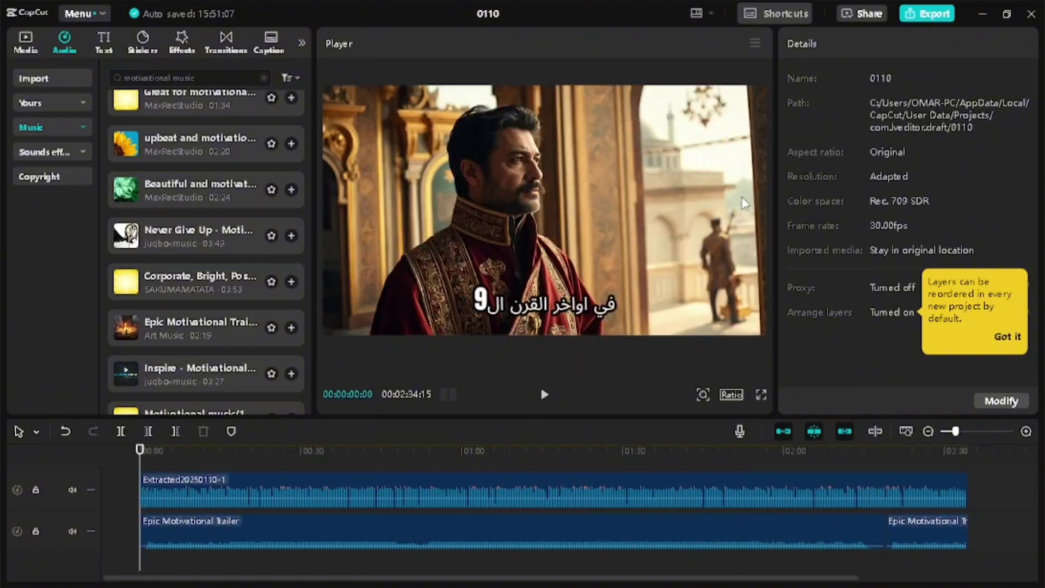
{"action": "left_click", "coordinate": [921, 17]}
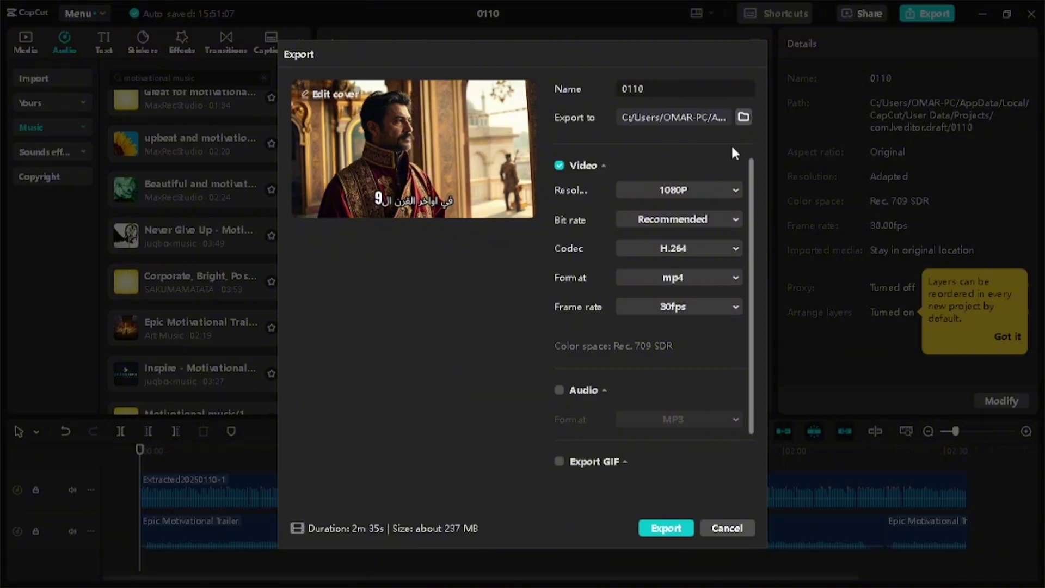
{"action": "left_click", "coordinate": [742, 117]}
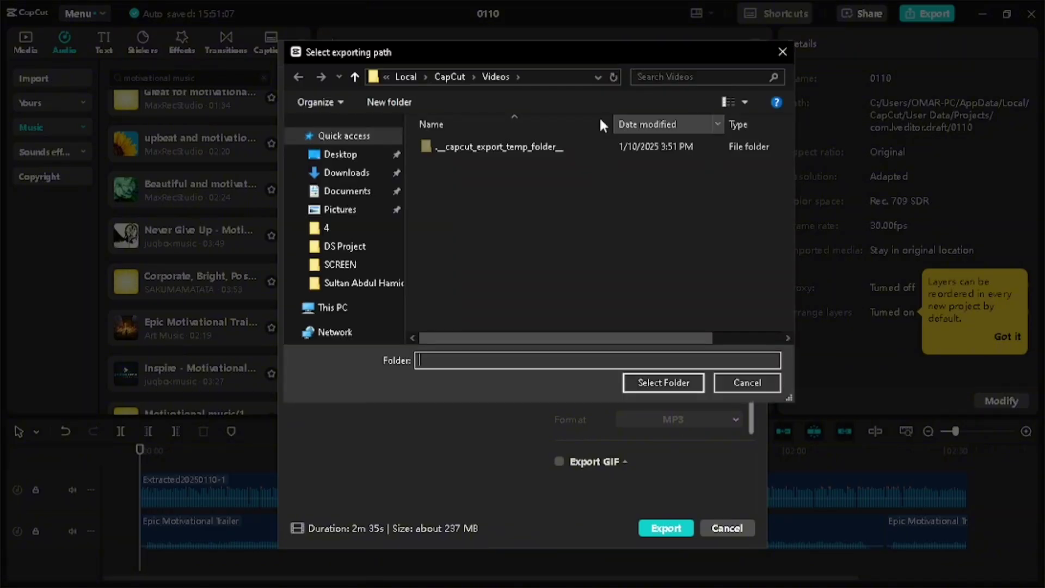
{"action": "left_click", "coordinate": [350, 161]}
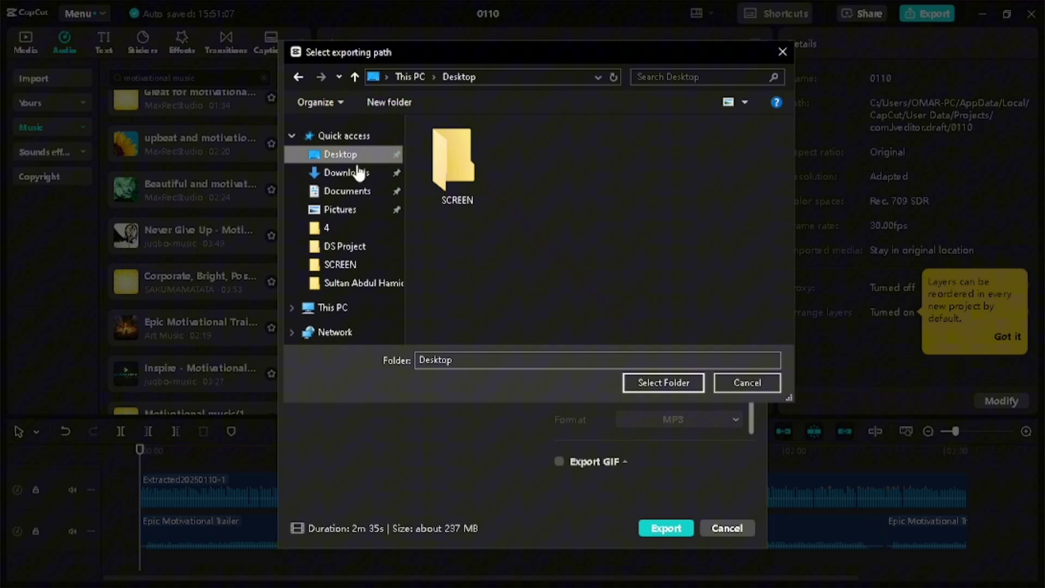
{"action": "left_click", "coordinate": [684, 380]}
Step: Export the video with the current settings, then dismiss the sharing and feedback dialogs
{"action": "left_click", "coordinate": [687, 527]}
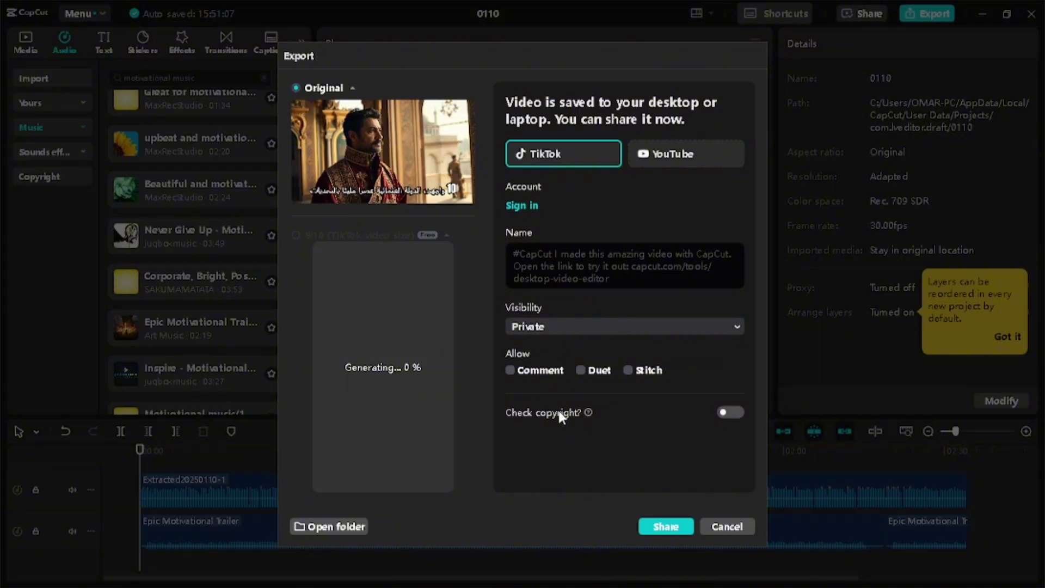
{"action": "left_click", "coordinate": [712, 520]}
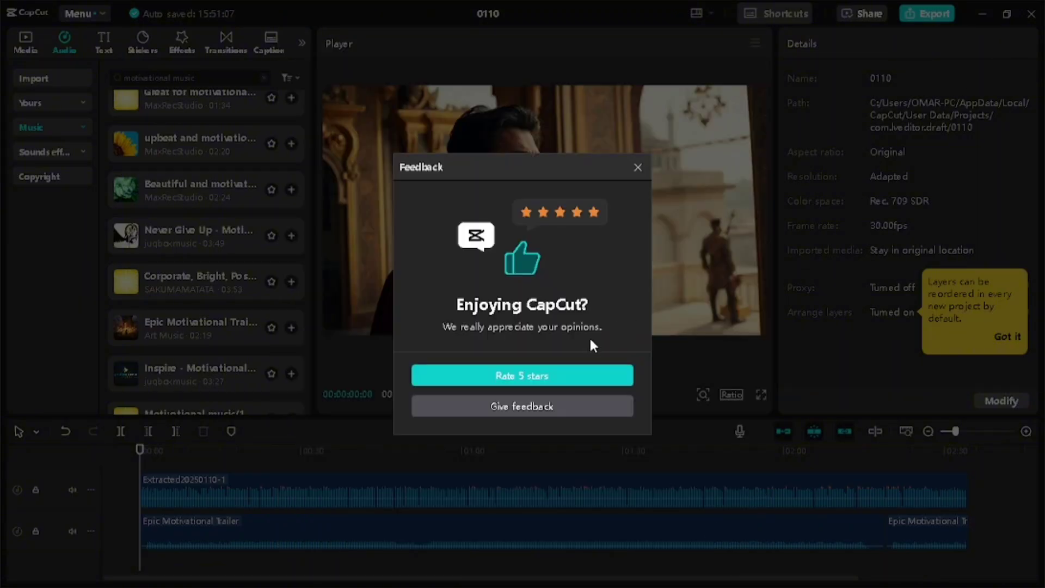
{"action": "left_click", "coordinate": [639, 165]}
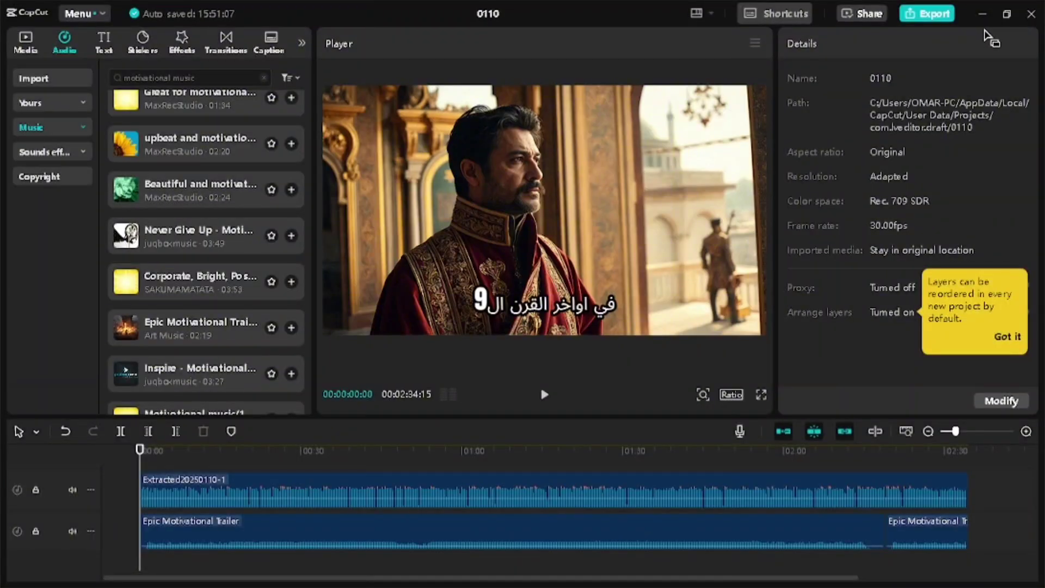
Step: Switch to the desktop and play the exported 0110.mp4 in the media player, checking the opening and the section from about 0:32
{"action": "left_click", "coordinate": [983, 16]}
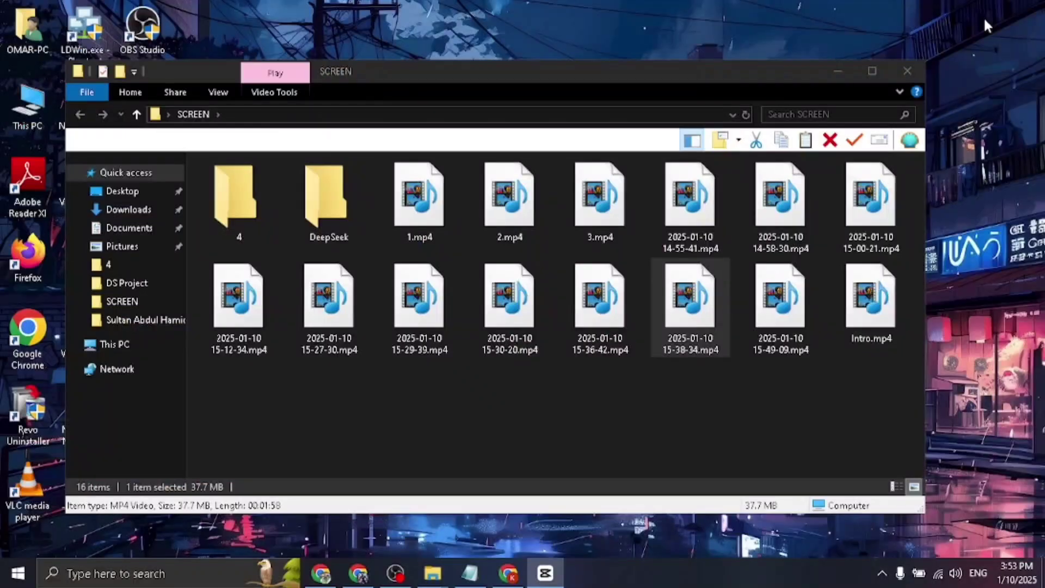
{"action": "left_click", "coordinate": [834, 71]}
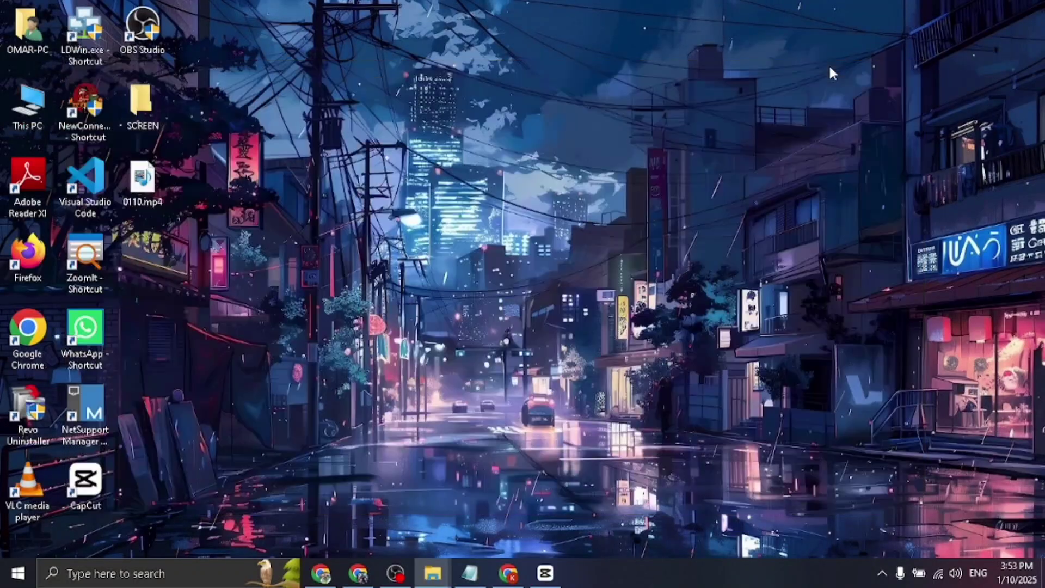
{"action": "double_click", "coordinate": [142, 184]}
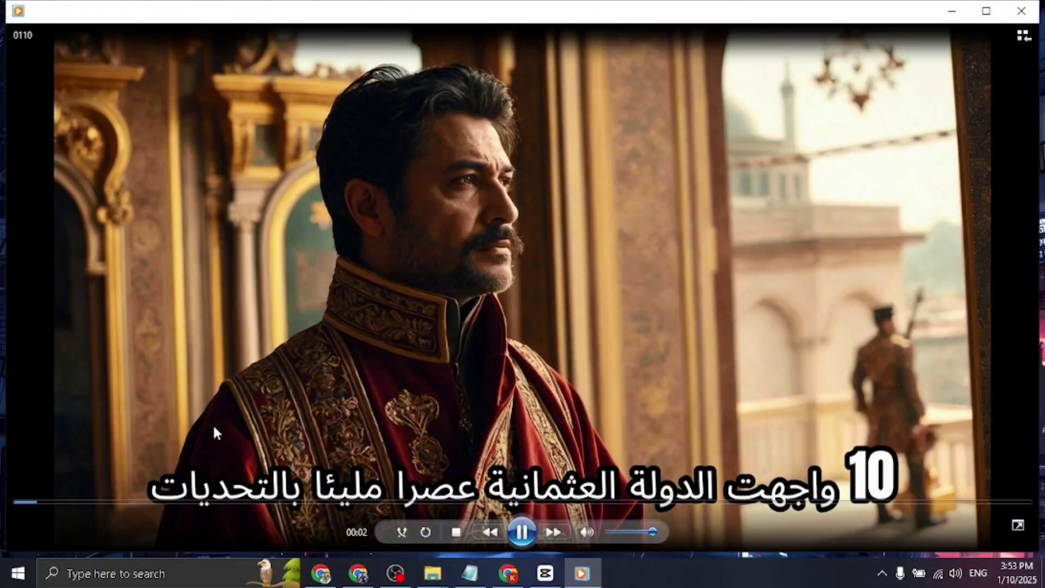
{"action": "left_click", "coordinate": [216, 503]}
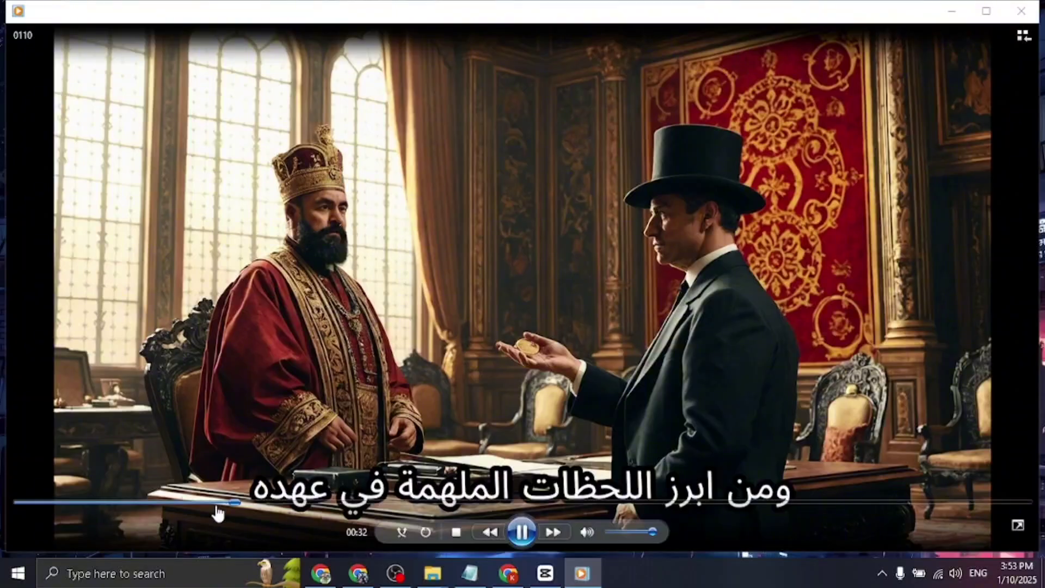
{"action": "left_click", "coordinate": [522, 531]}
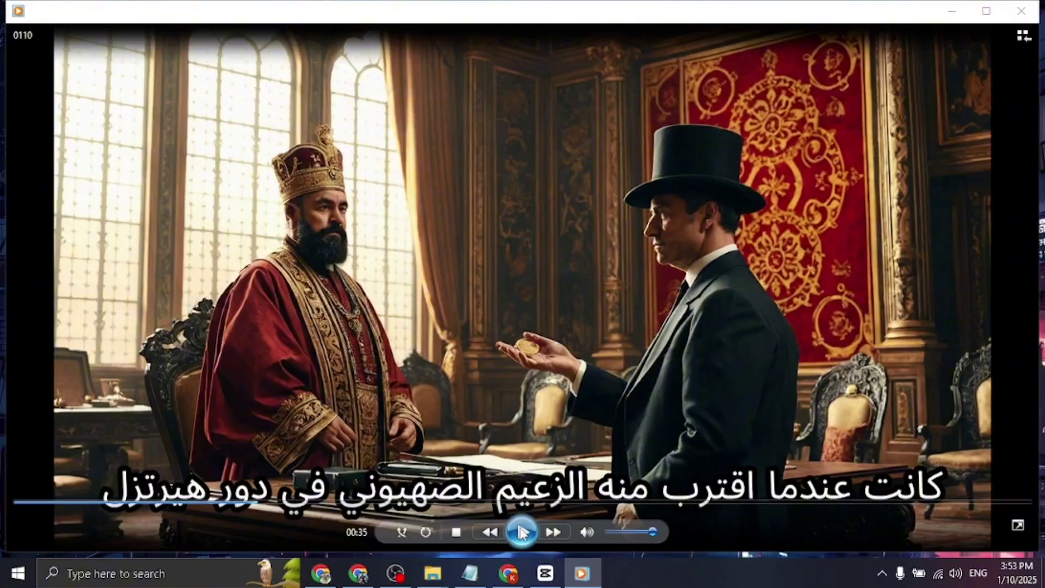